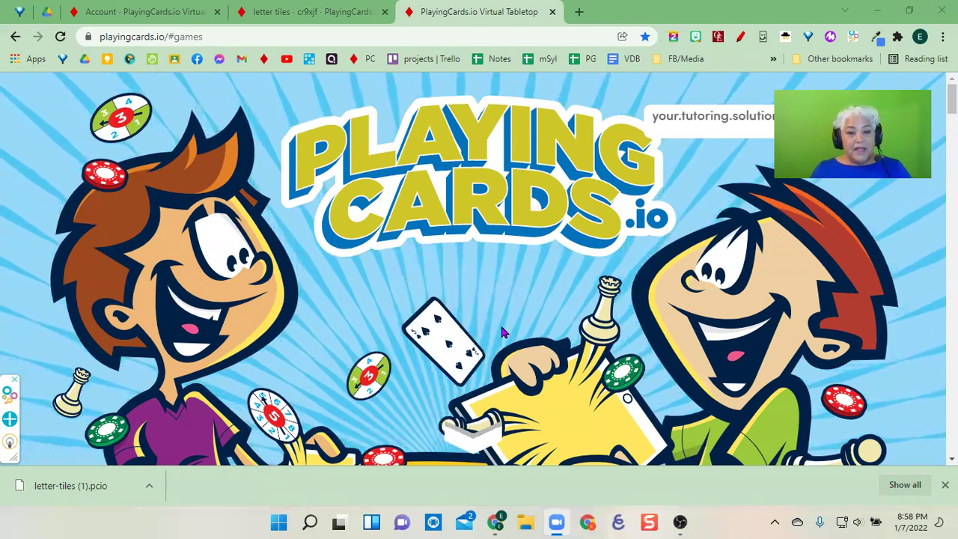
# - Scroll through all the ready-made game cards down to the Import a Game File button
pyautogui.scroll(-15, 502, 333)
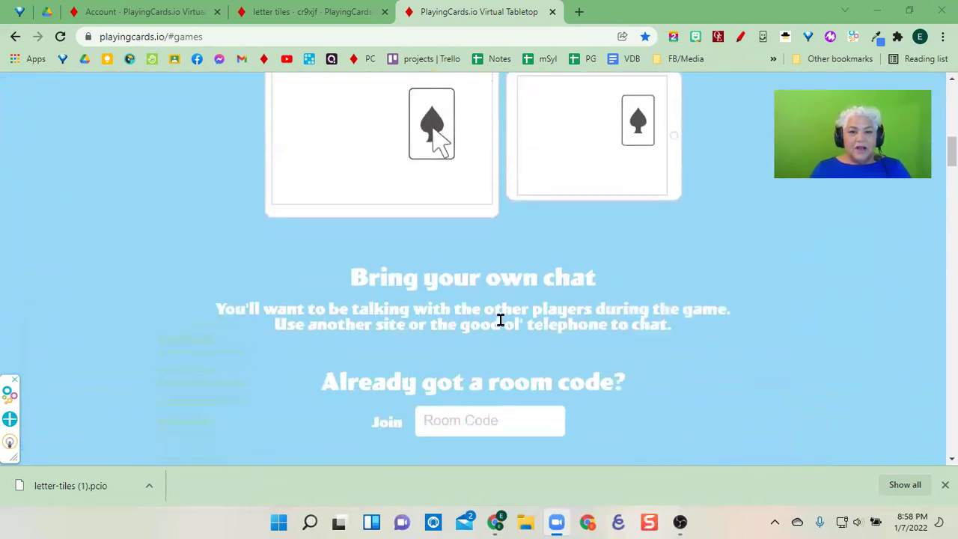
pyautogui.scroll(-11, 500, 320)
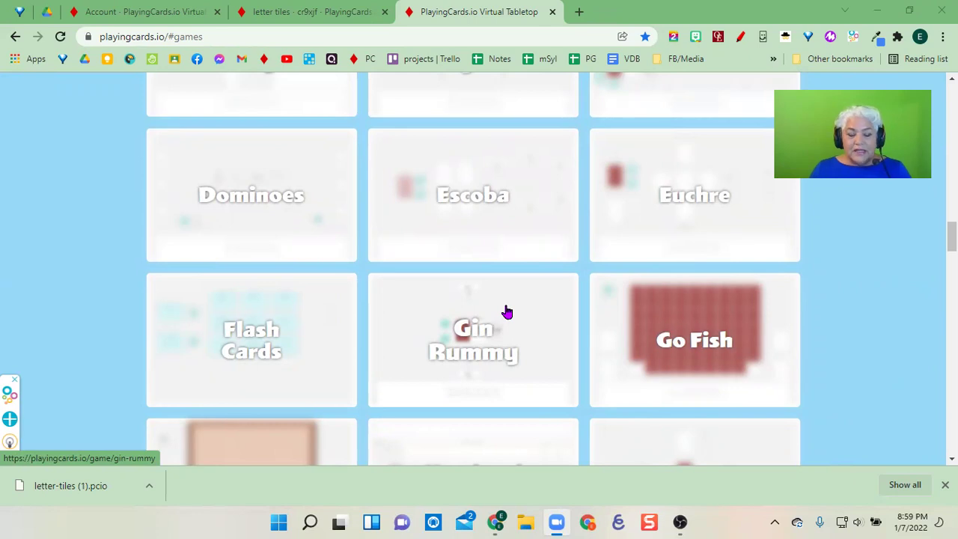
pyautogui.scroll(-8, 507, 312)
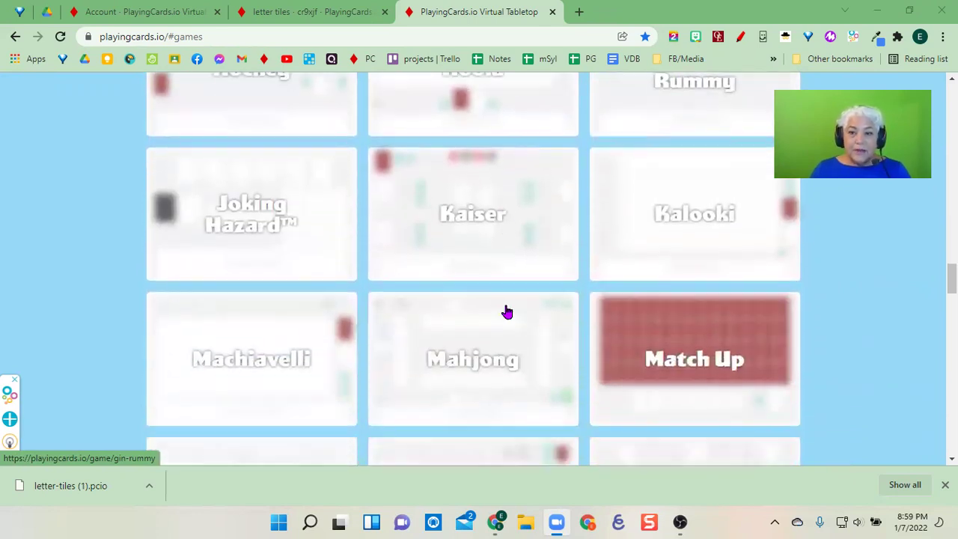
pyautogui.scroll(-5, 502, 311)
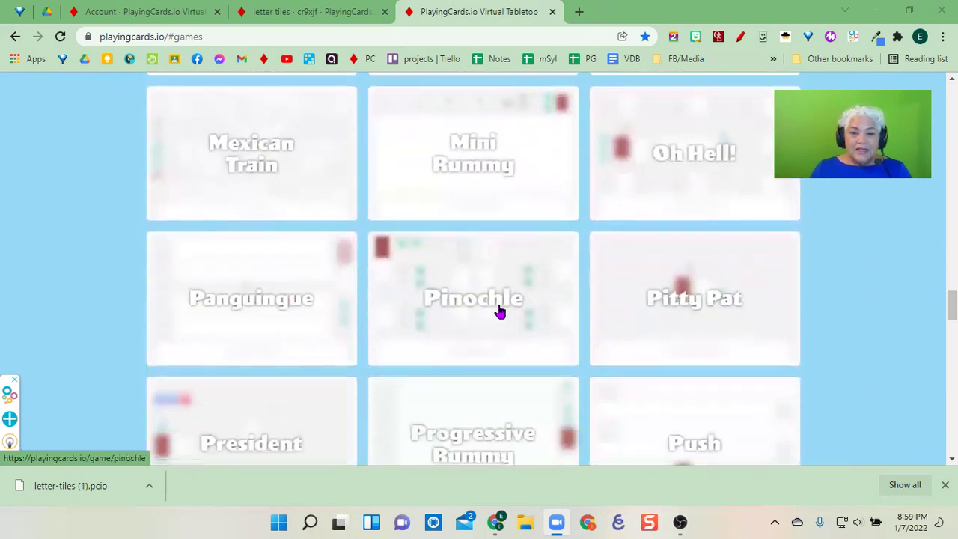
pyautogui.scroll(-7, 501, 311)
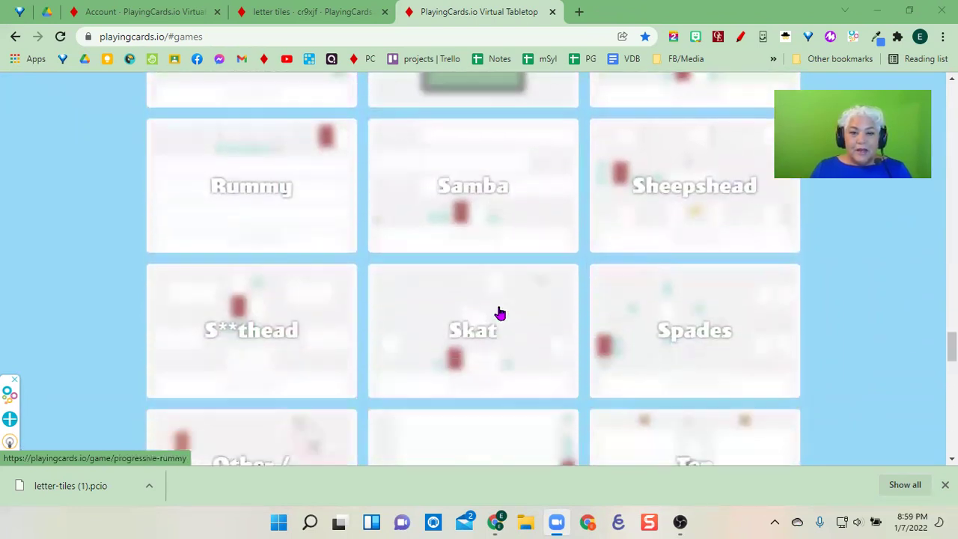
pyautogui.scroll(-5, 500, 313)
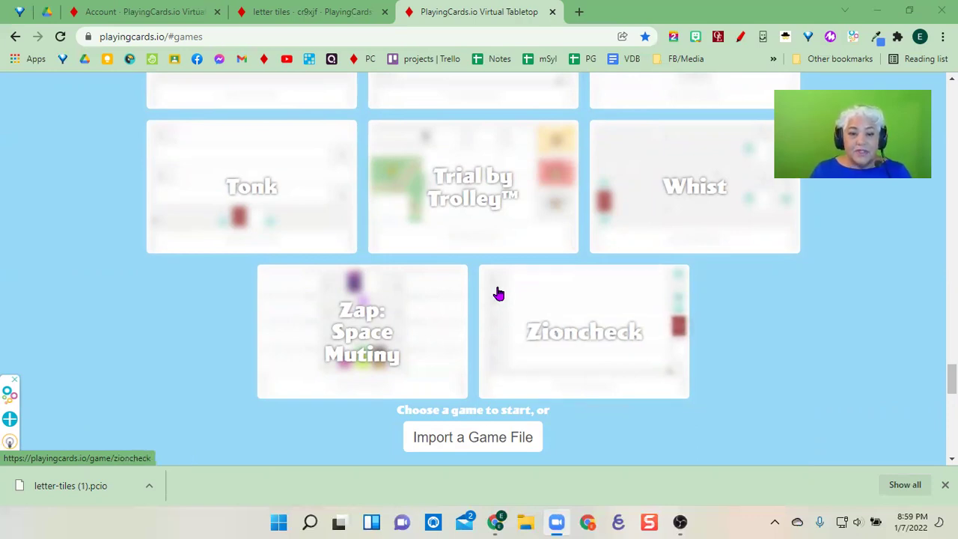
pyautogui.scroll(-2, 497, 293)
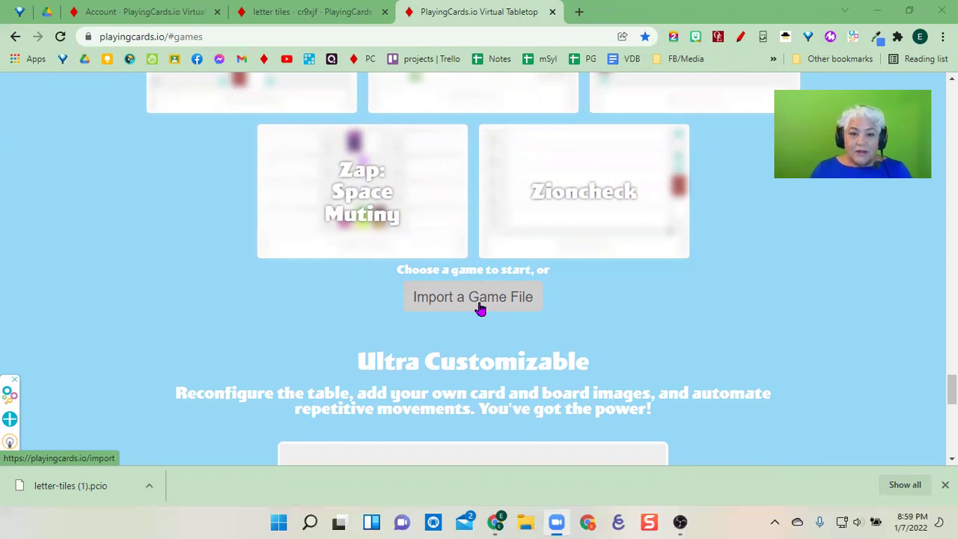
pyautogui.scroll(3, 442, 295)
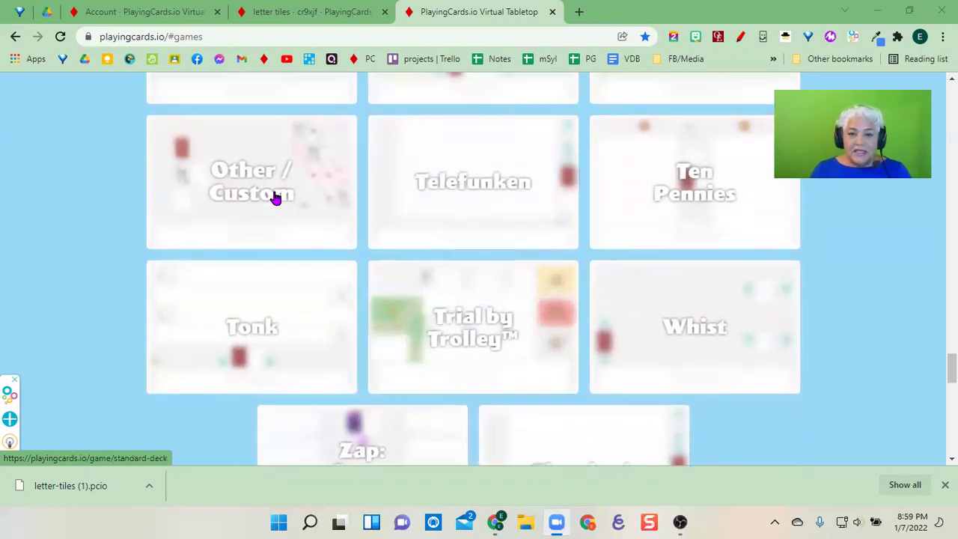
pyautogui.scroll(1, 531, 316)
pyautogui.scroll(2, 532, 316)
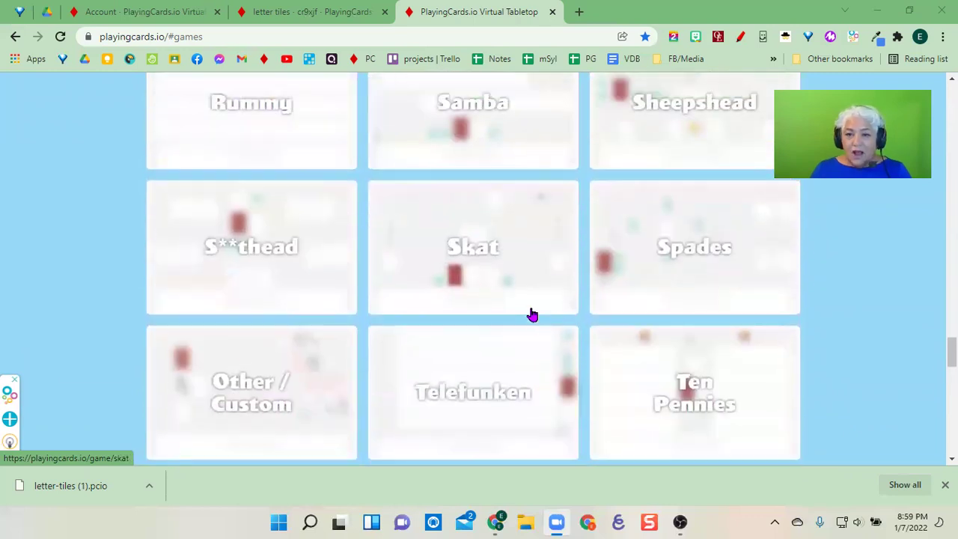
pyautogui.scroll(-2, 531, 314)
pyautogui.scroll(-1, 531, 313)
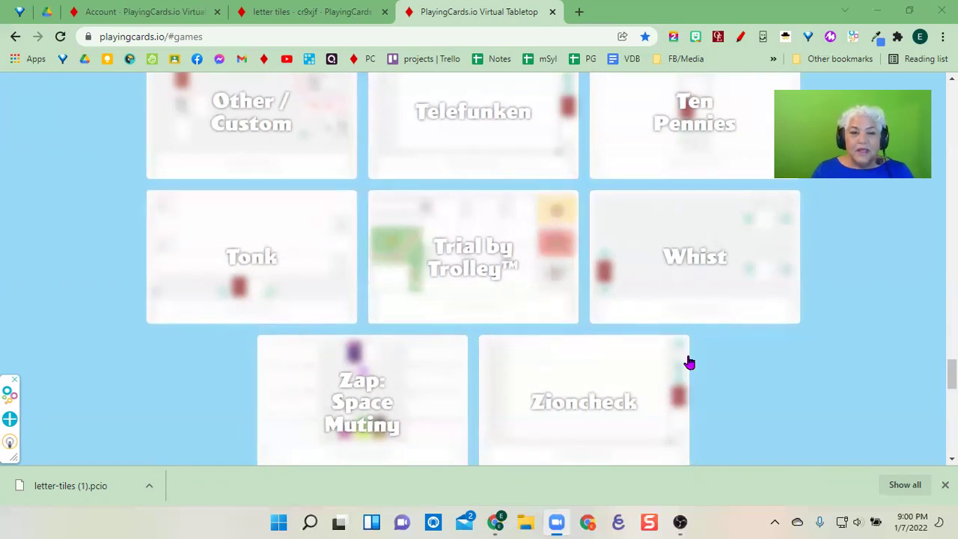
pyautogui.scroll(-3, 683, 361)
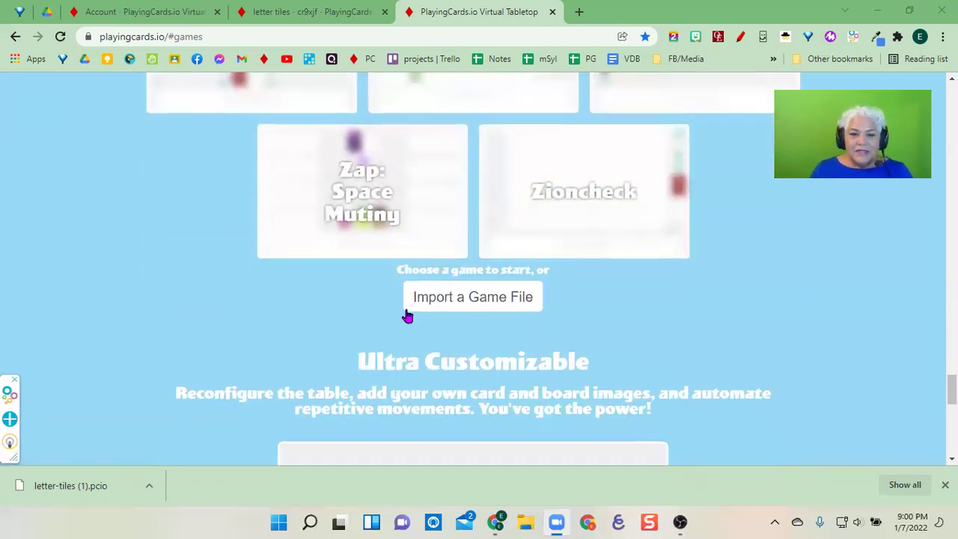
# - Import letter-tiles (1).pcio by dropping it onto the import page's drop zone
pyautogui.click(499, 304)
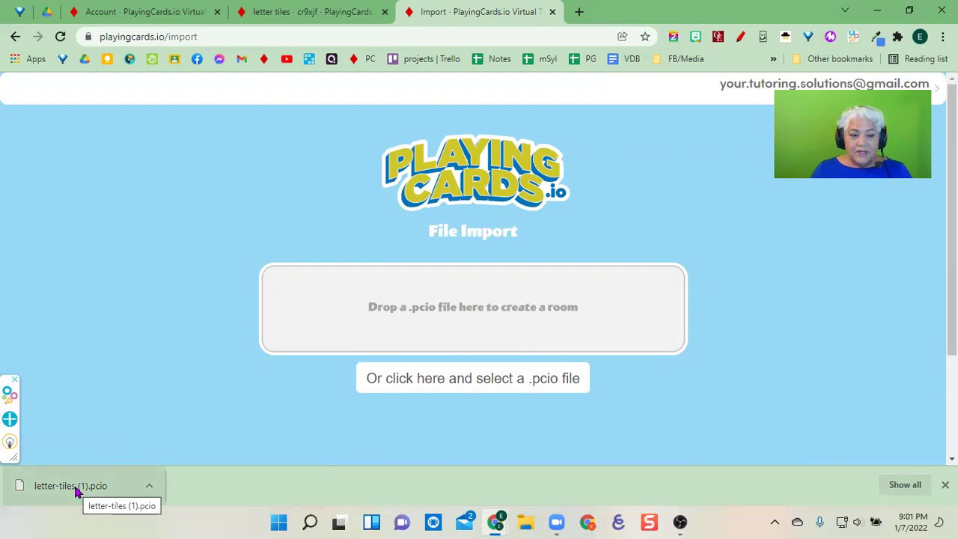
pyautogui.moveTo(75, 490); pyautogui.dragTo(459, 307)
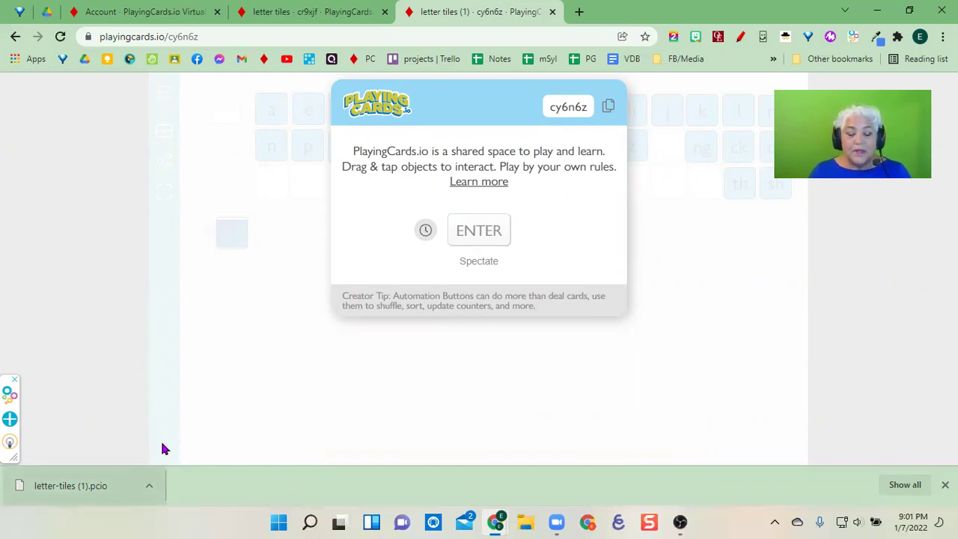
# - Enter the room, deal three colour cards into the slots, then return all to the deck
pyautogui.click(483, 230)
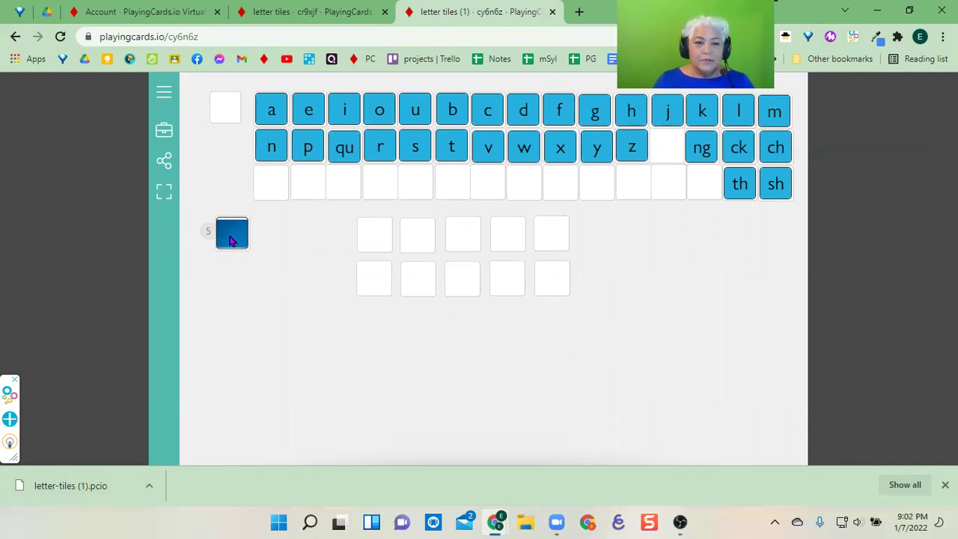
pyautogui.moveTo(231, 240); pyautogui.dragTo(426, 236)
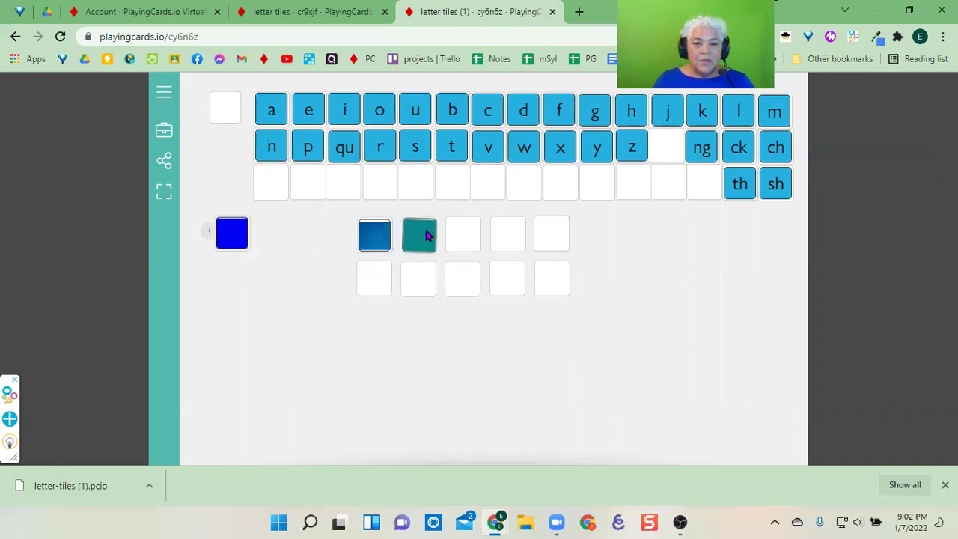
pyautogui.moveTo(232, 235); pyautogui.dragTo(466, 238)
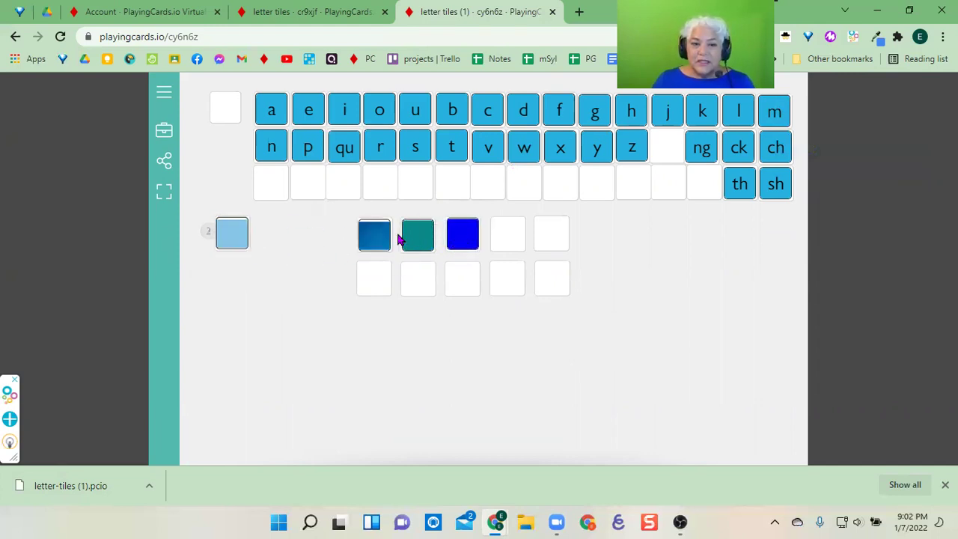
pyautogui.moveTo(370, 242); pyautogui.dragTo(229, 236)
pyautogui.moveTo(416, 236); pyautogui.dragTo(232, 234)
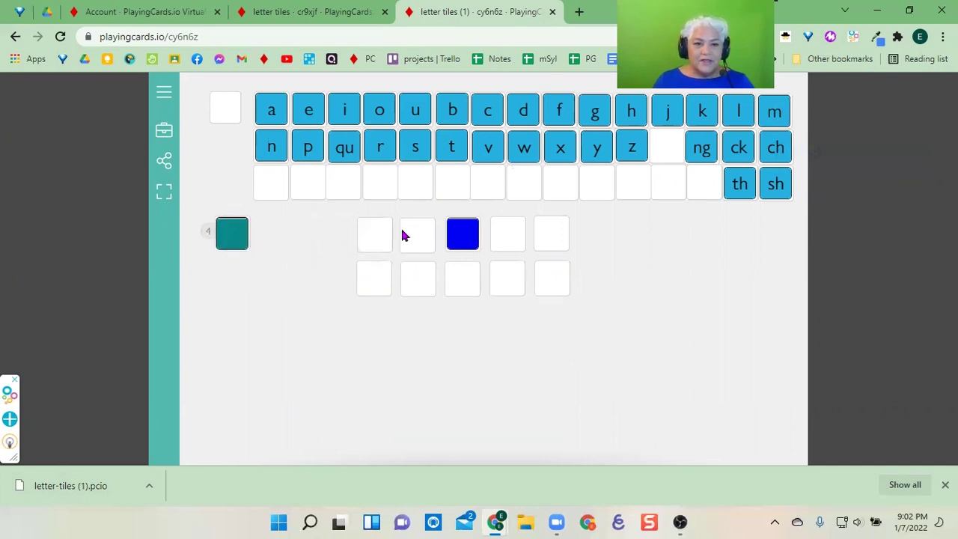
pyautogui.moveTo(463, 239); pyautogui.dragTo(232, 238)
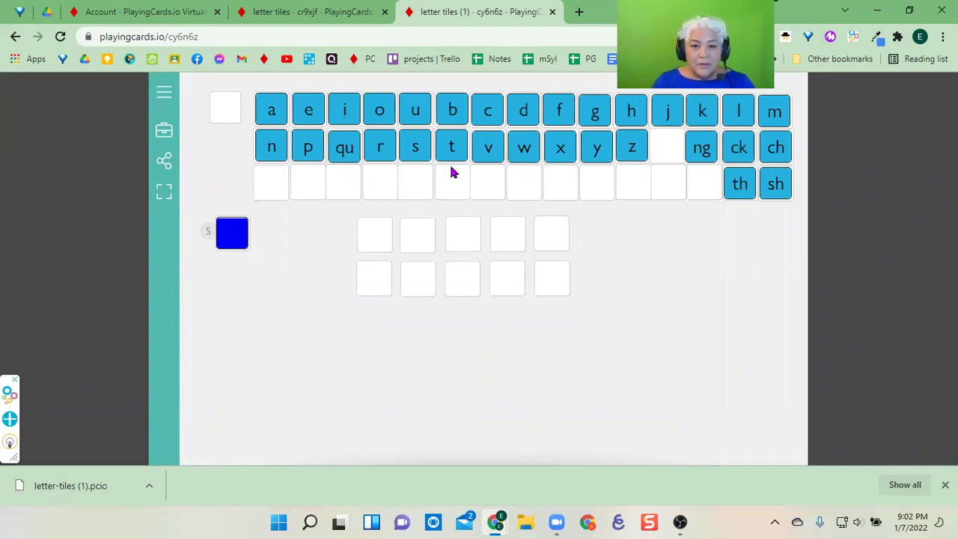
# - Spell 'van' in the word row, then swap the v for an f to make 'fan'
pyautogui.moveTo(484, 148); pyautogui.dragTo(381, 279)
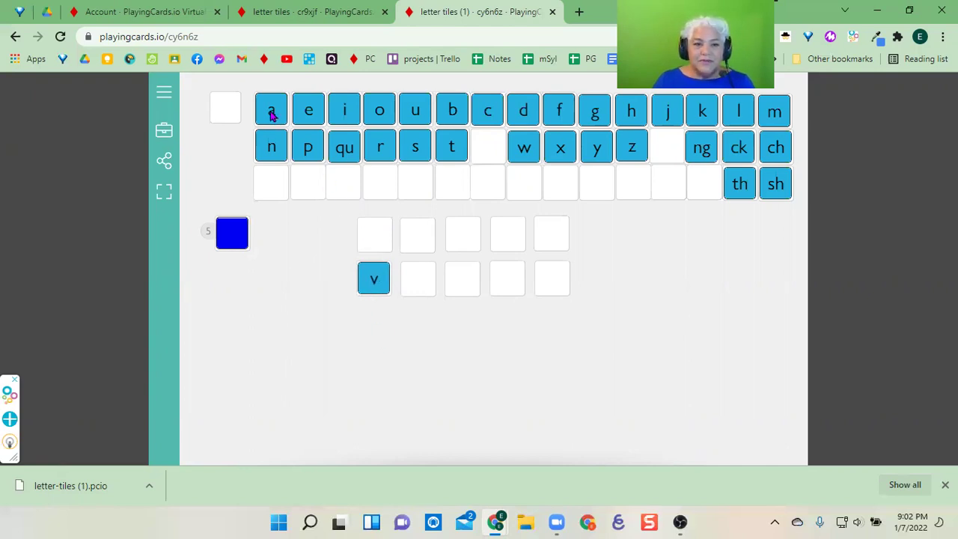
pyautogui.moveTo(272, 113); pyautogui.dragTo(418, 279)
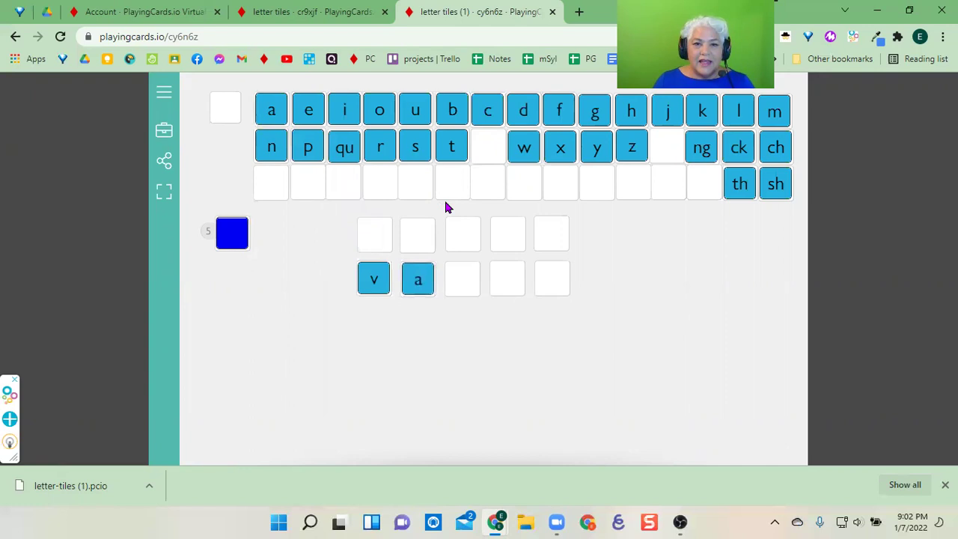
pyautogui.moveTo(274, 150); pyautogui.dragTo(462, 287)
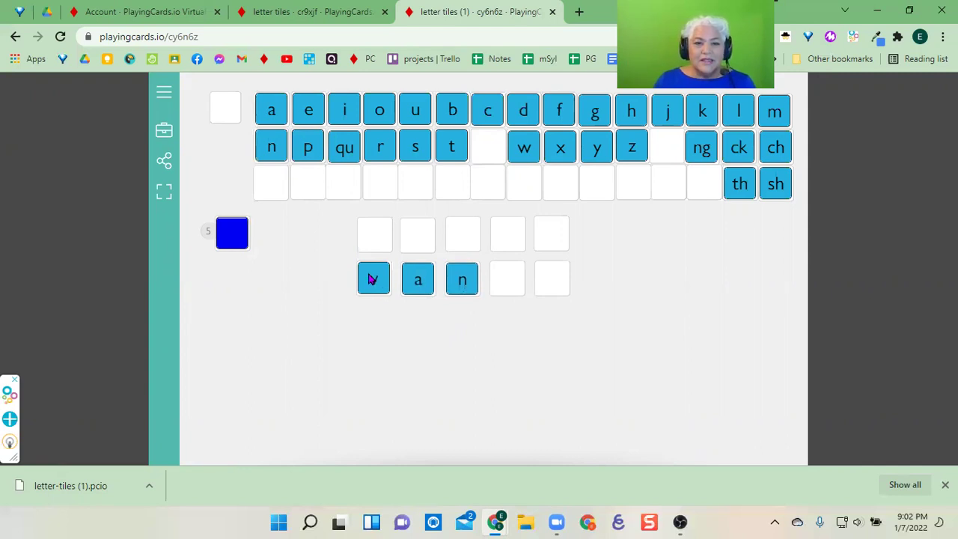
pyautogui.moveTo(370, 278); pyautogui.dragTo(477, 154)
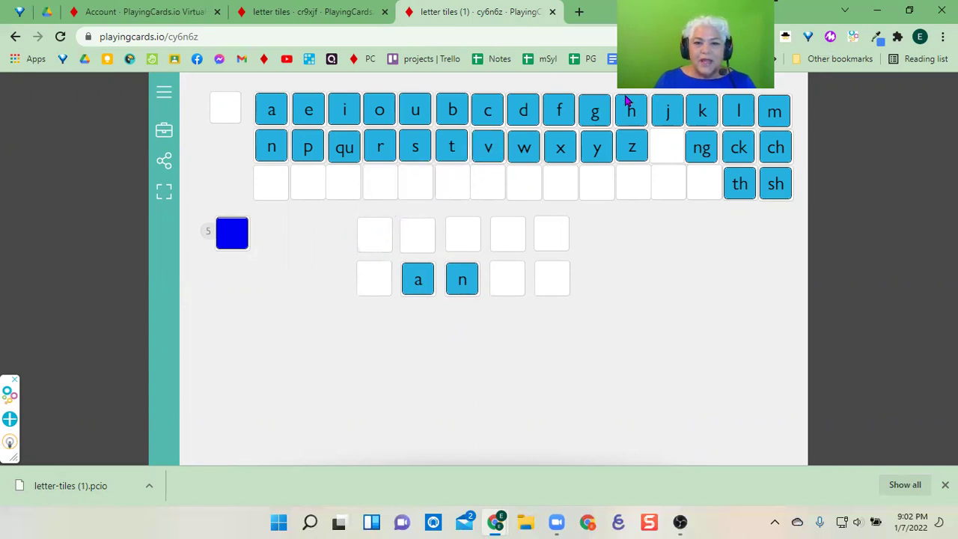
pyautogui.moveTo(564, 112); pyautogui.dragTo(377, 280)
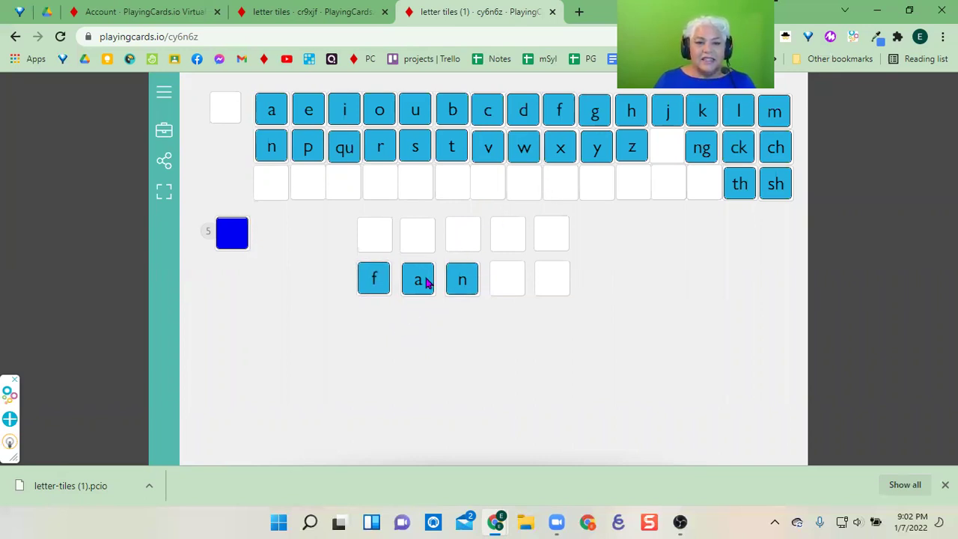
# - Move the a tile aside, put an i in the middle for 'fin', and tidy j and ng
pyautogui.moveTo(424, 281); pyautogui.dragTo(319, 236)
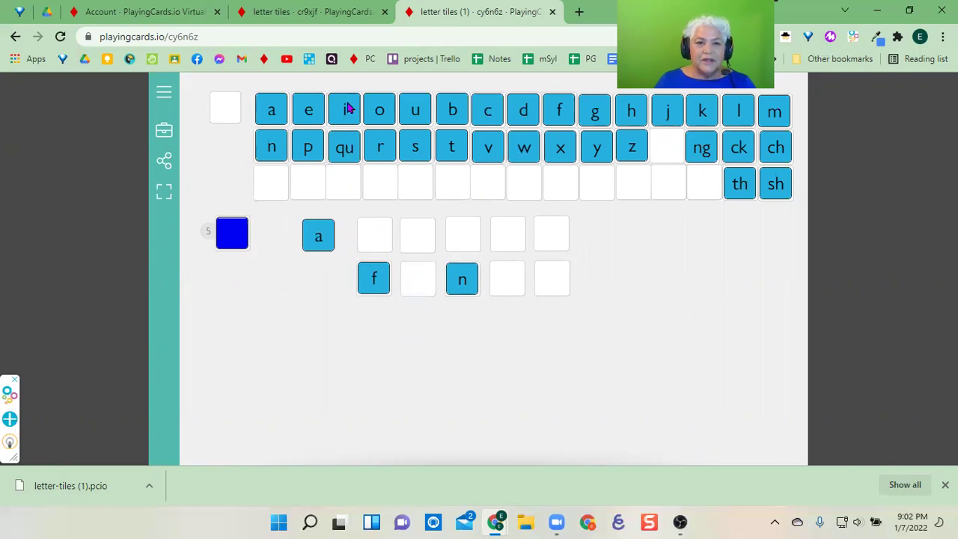
pyautogui.moveTo(348, 106); pyautogui.dragTo(423, 278)
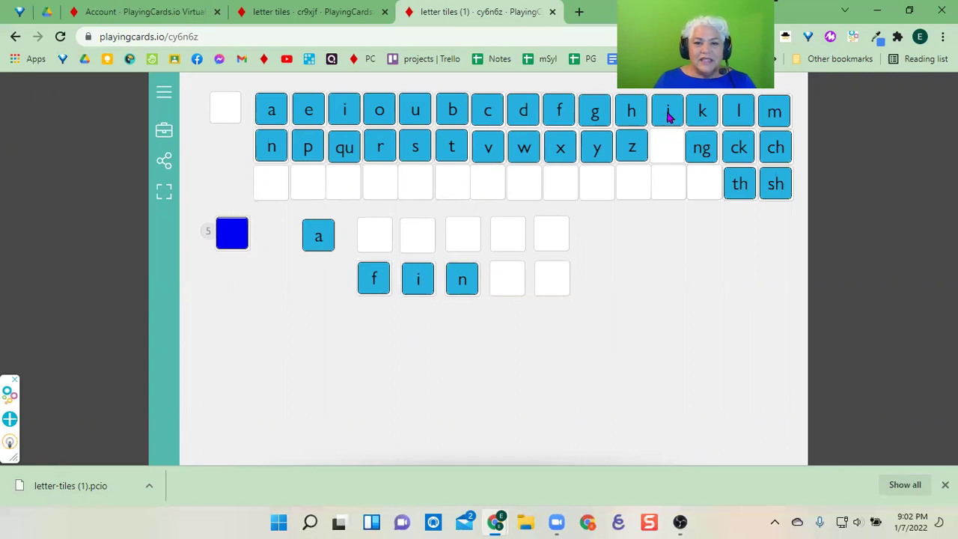
pyautogui.moveTo(669, 118); pyautogui.dragTo(562, 189)
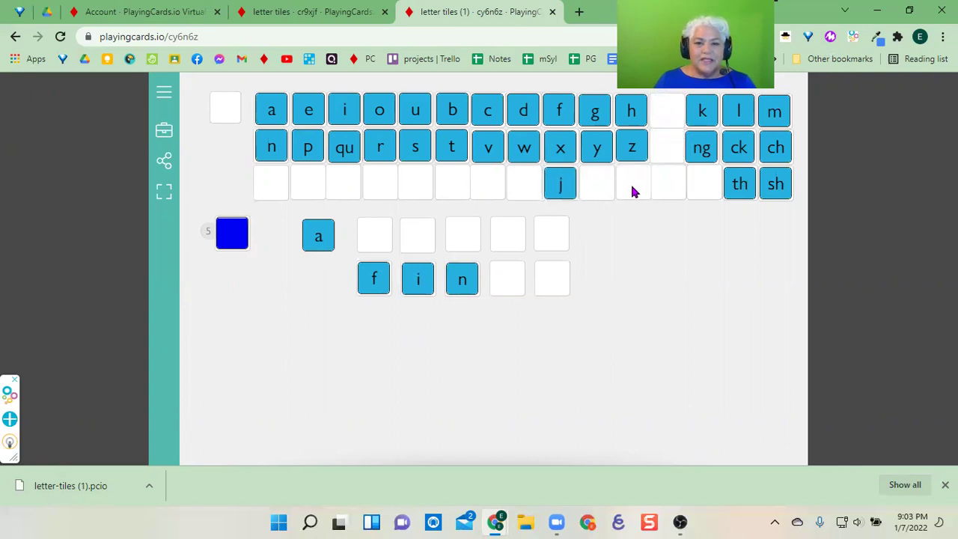
pyautogui.moveTo(702, 147); pyautogui.dragTo(671, 184)
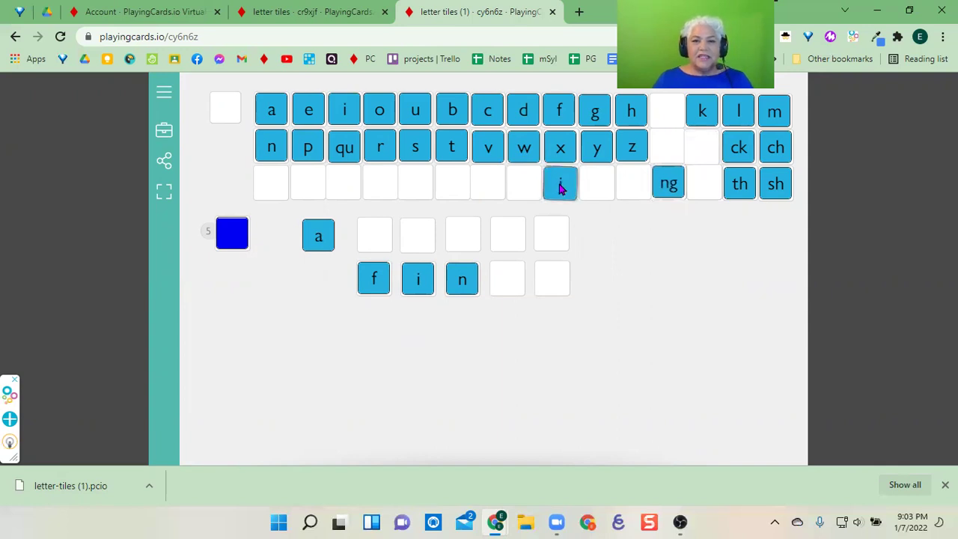
pyautogui.moveTo(560, 187); pyautogui.dragTo(665, 122)
pyautogui.moveTo(668, 179); pyautogui.dragTo(683, 155)
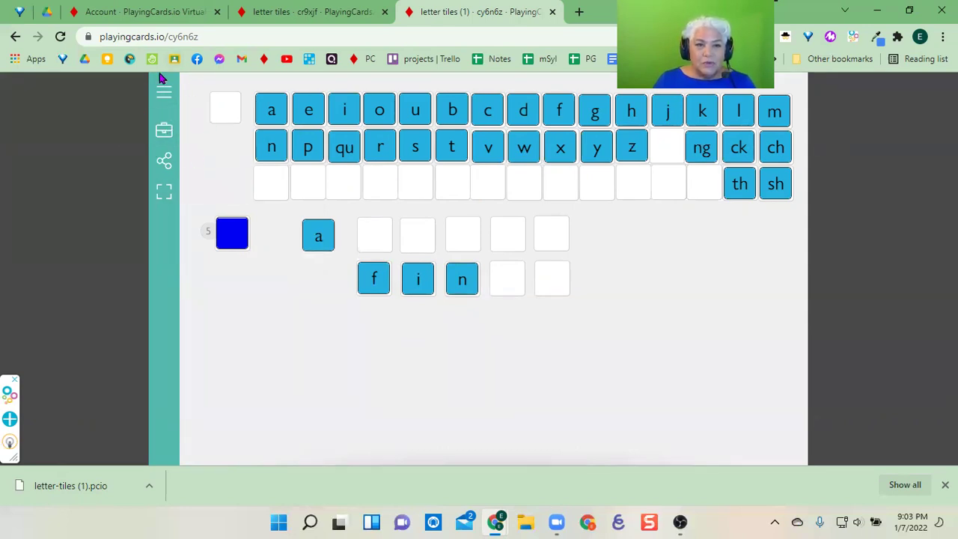
# - Switch the room to full screen and copy its invite link to the clipboard
pyautogui.click(165, 196)
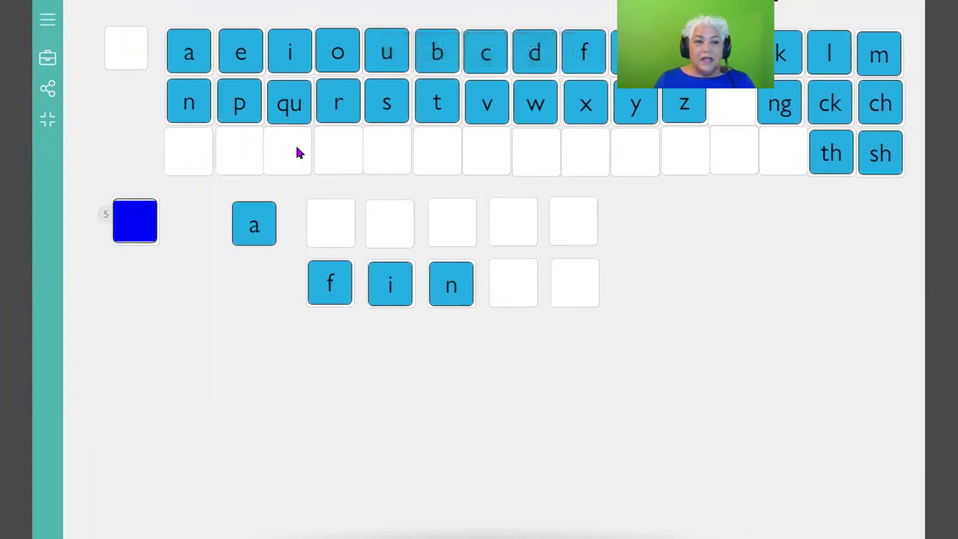
pyautogui.click(48, 91)
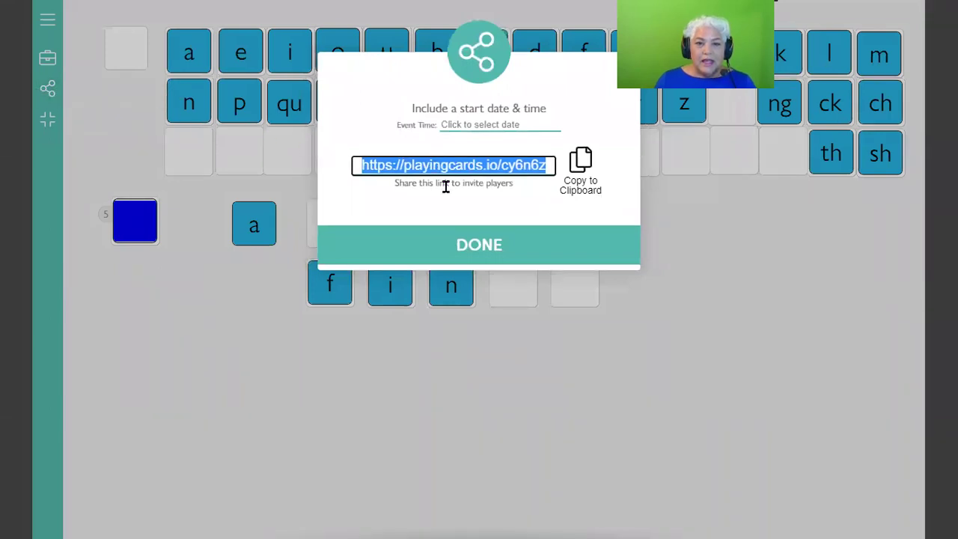
pyautogui.click(581, 162)
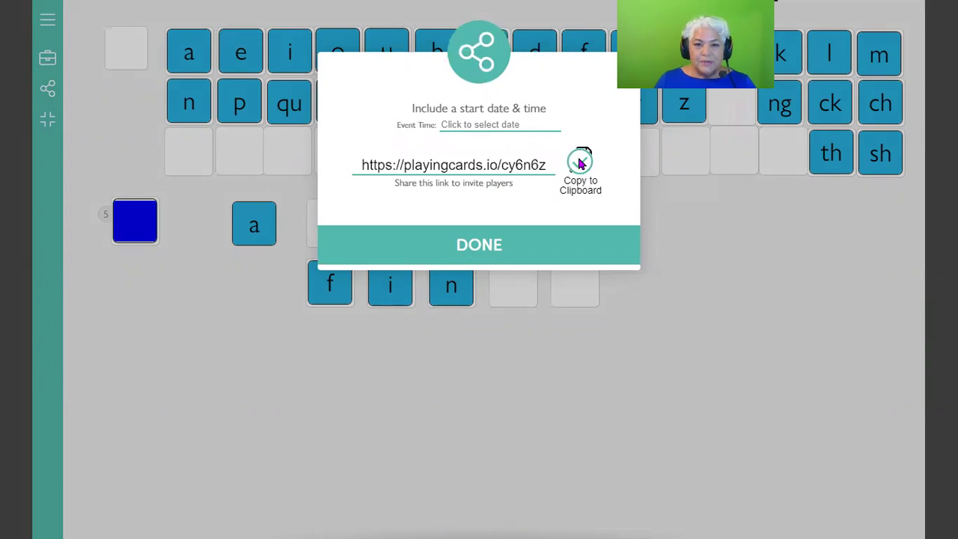
pyautogui.click(496, 251)
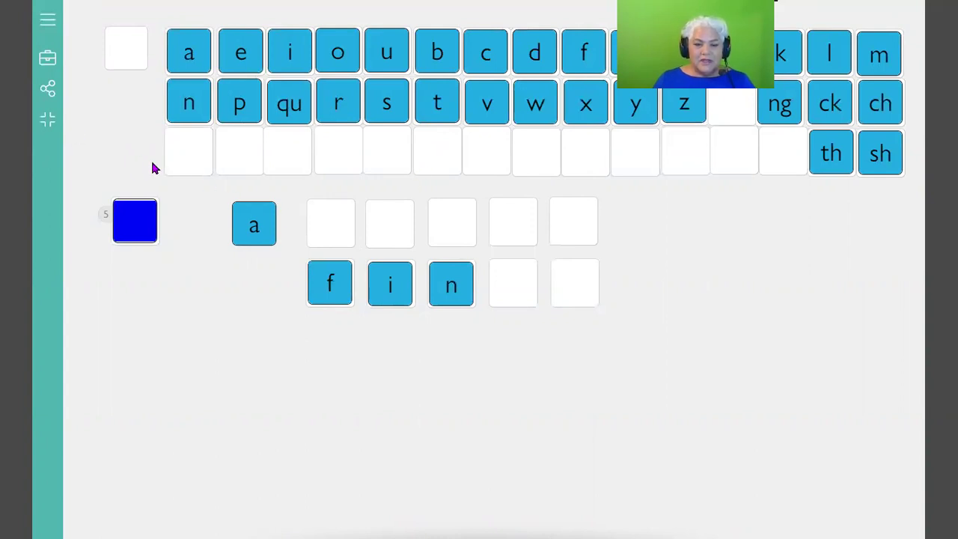
# - Exit full screen, display Chrome's QR code for the room link, then close it
pyautogui.click(47, 120)
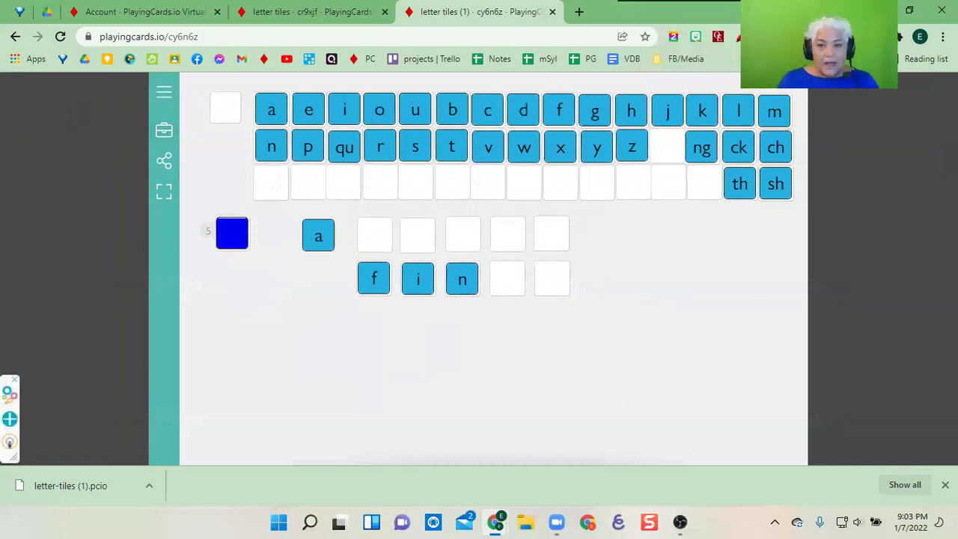
pyautogui.click(622, 37)
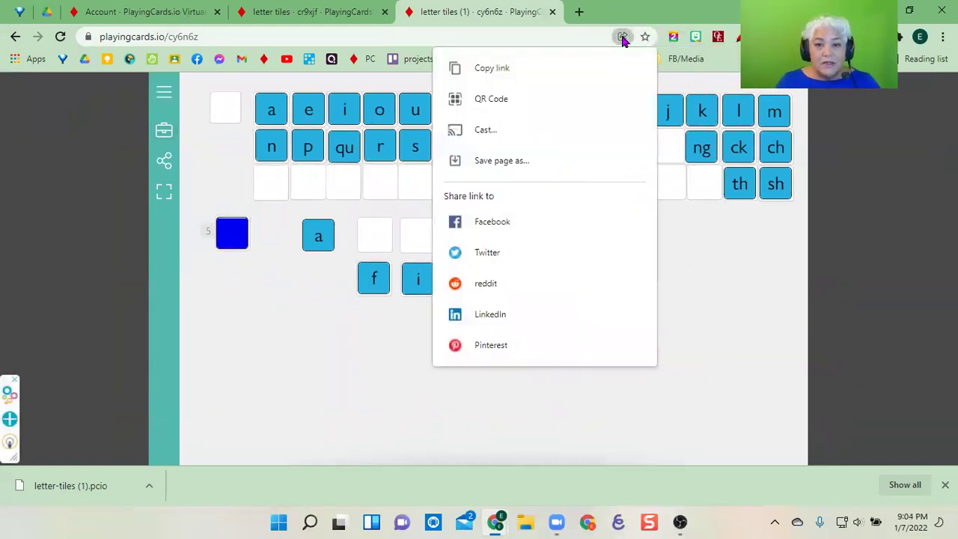
pyautogui.click(544, 98)
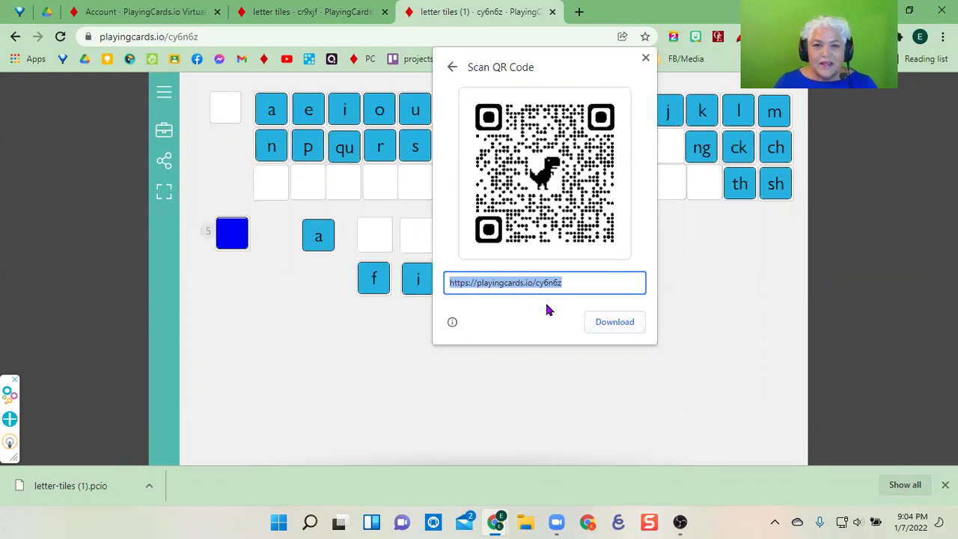
pyautogui.click(645, 59)
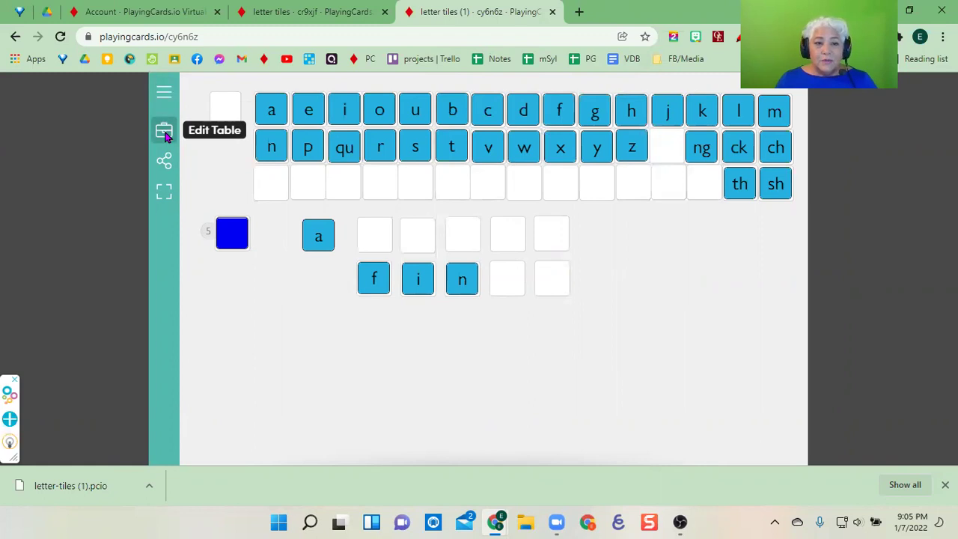
# - Turn on Edit Mode, drag the 47-card deck below the note, and open Edit Deck
pyautogui.click(164, 133)
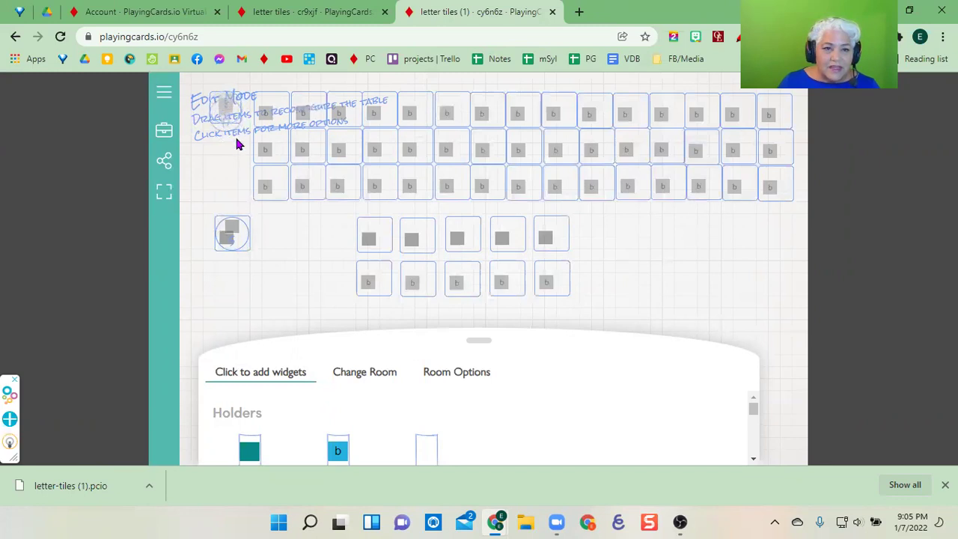
pyautogui.moveTo(235, 124); pyautogui.dragTo(230, 183)
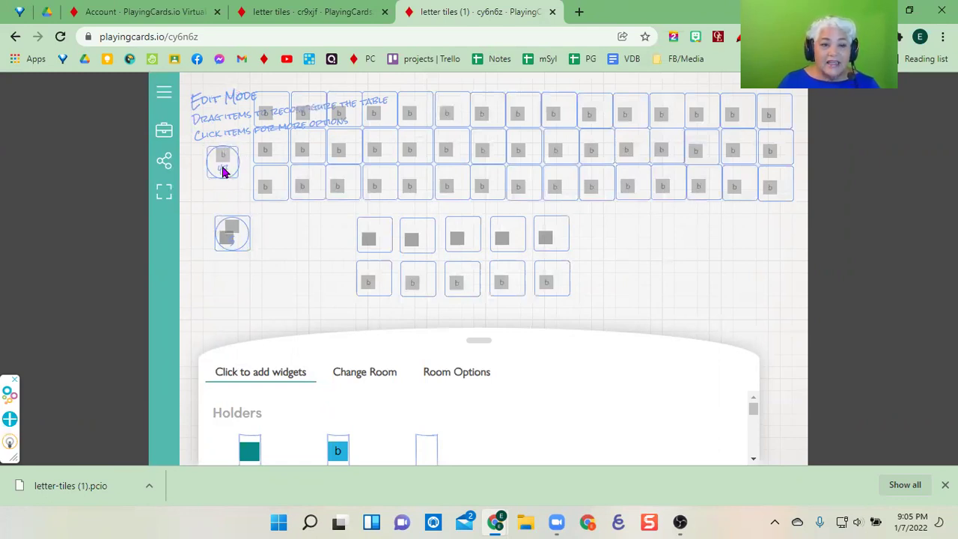
pyautogui.click(221, 171)
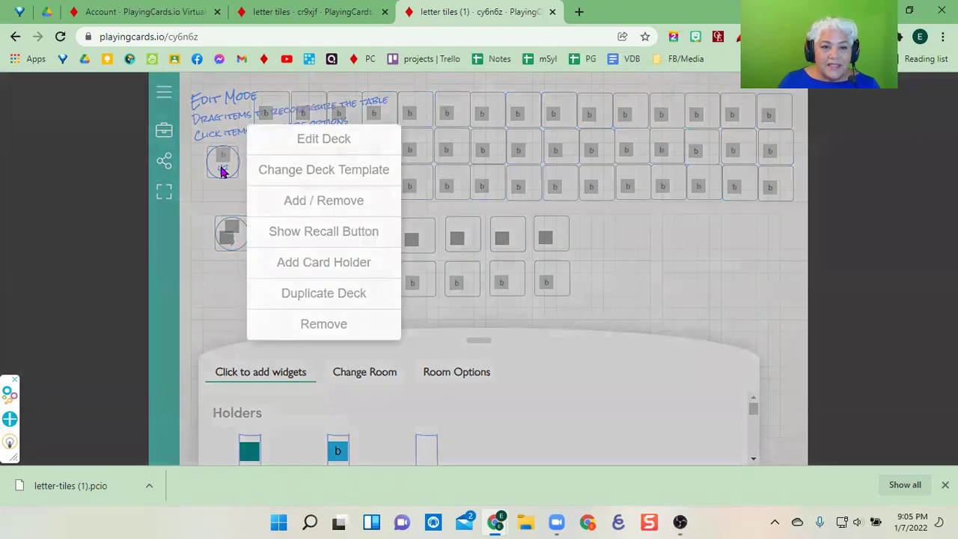
pyautogui.click(324, 140)
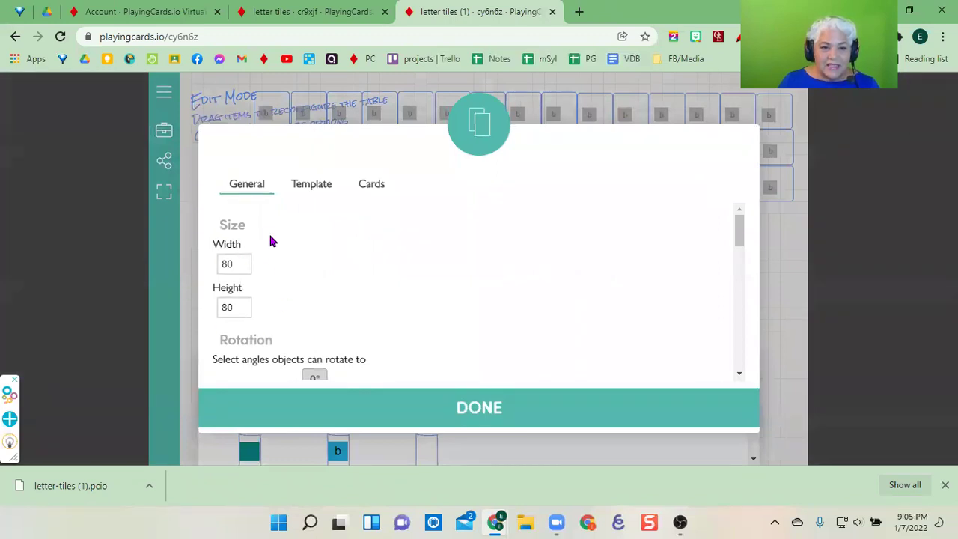
# - Switch the Edit Deck dialog to the Template tab showing the blue b tile face
pyautogui.click(315, 192)
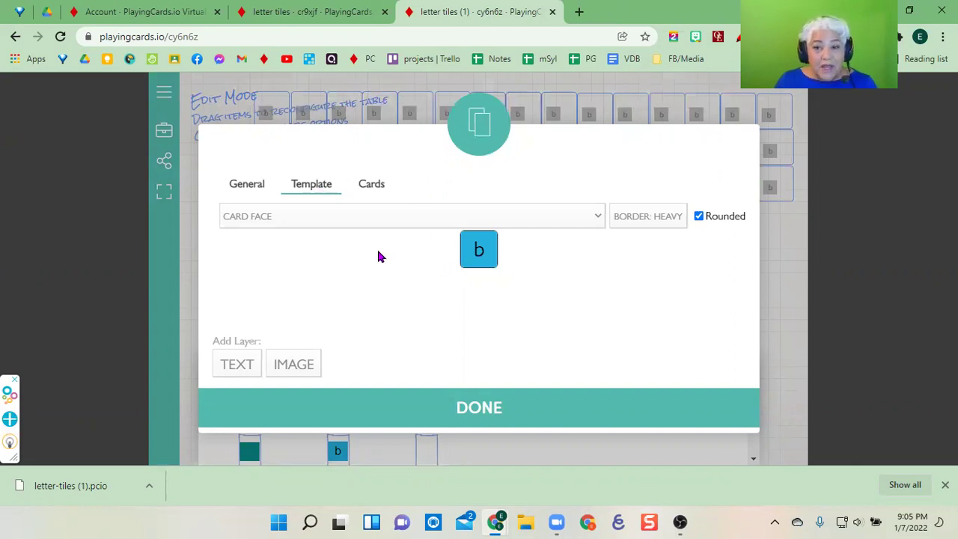
pyautogui.click(372, 191)
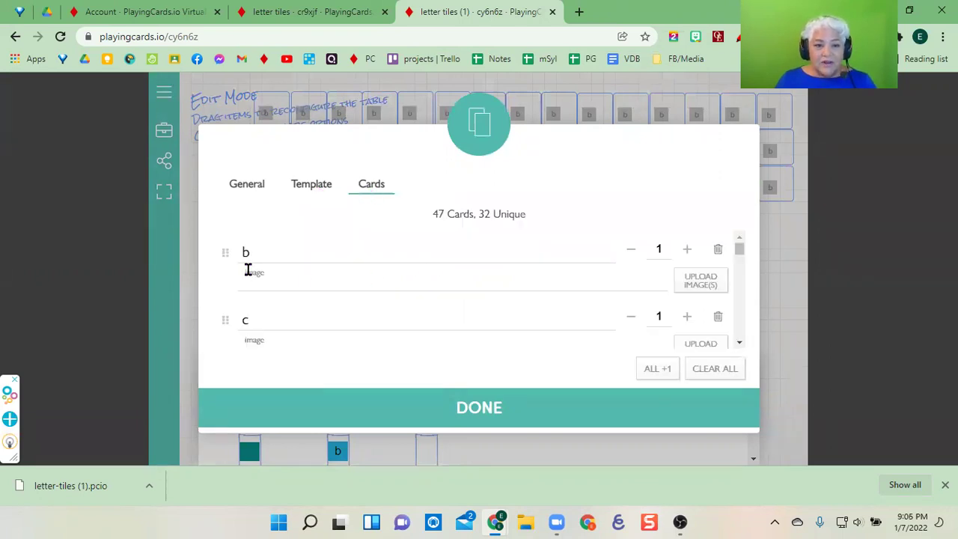
pyautogui.scroll(-15, 254, 269)
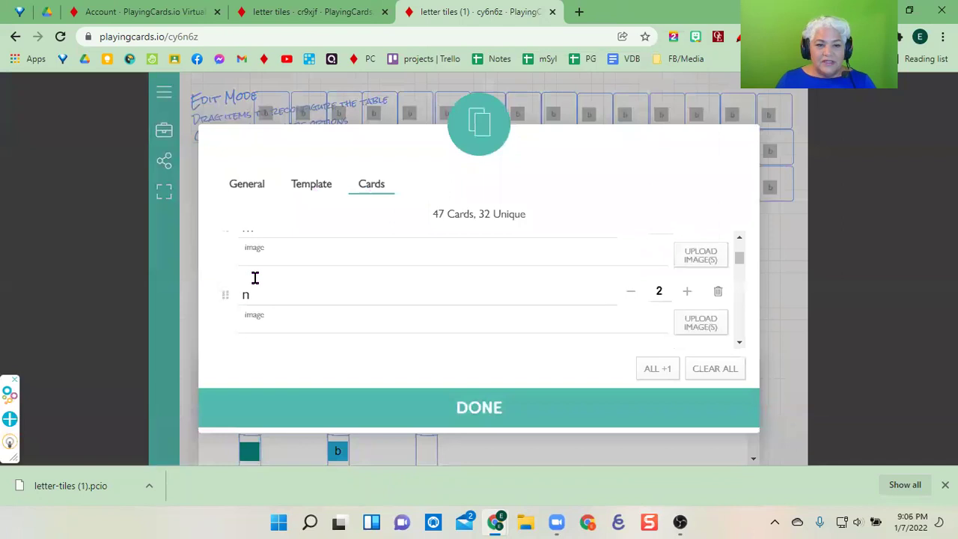
pyautogui.scroll(-15, 254, 277)
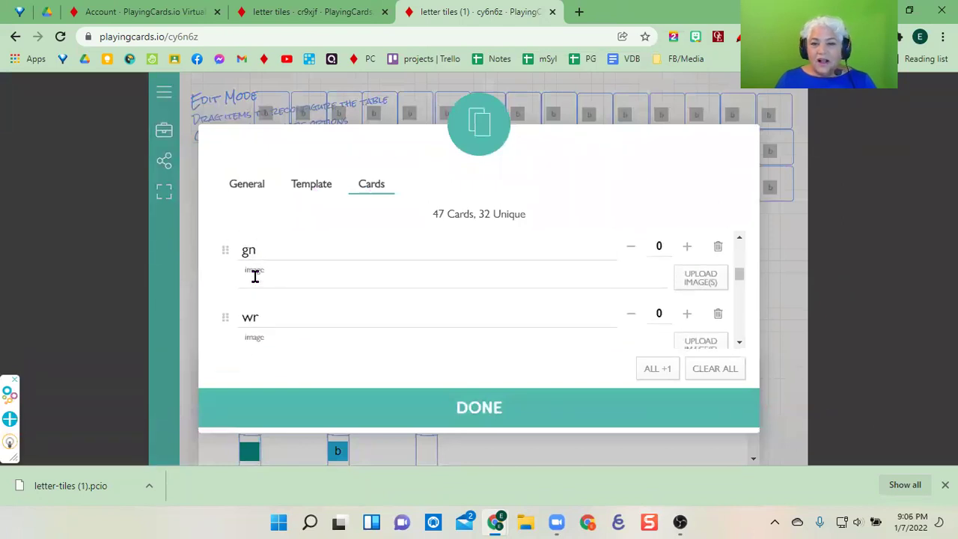
pyautogui.scroll(-15, 256, 276)
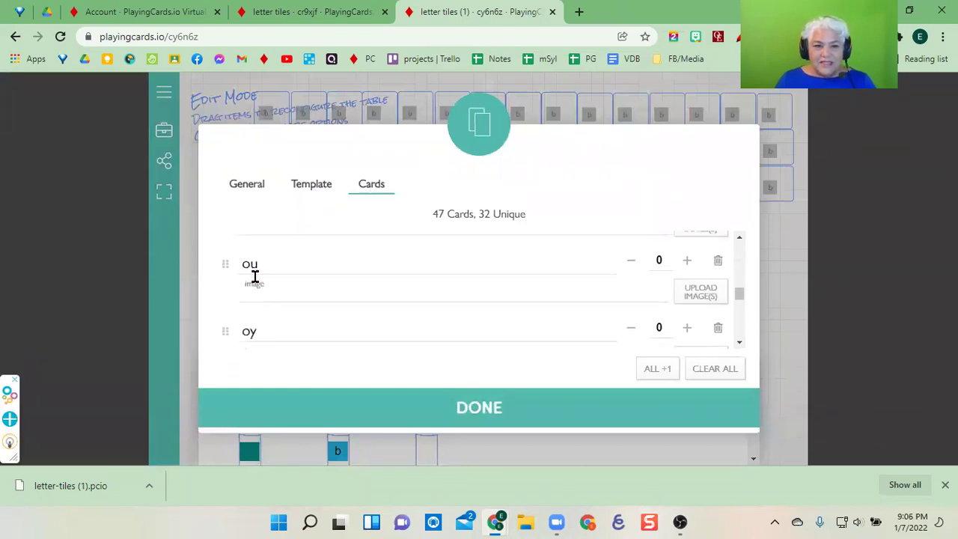
pyautogui.scroll(-6, 269, 300)
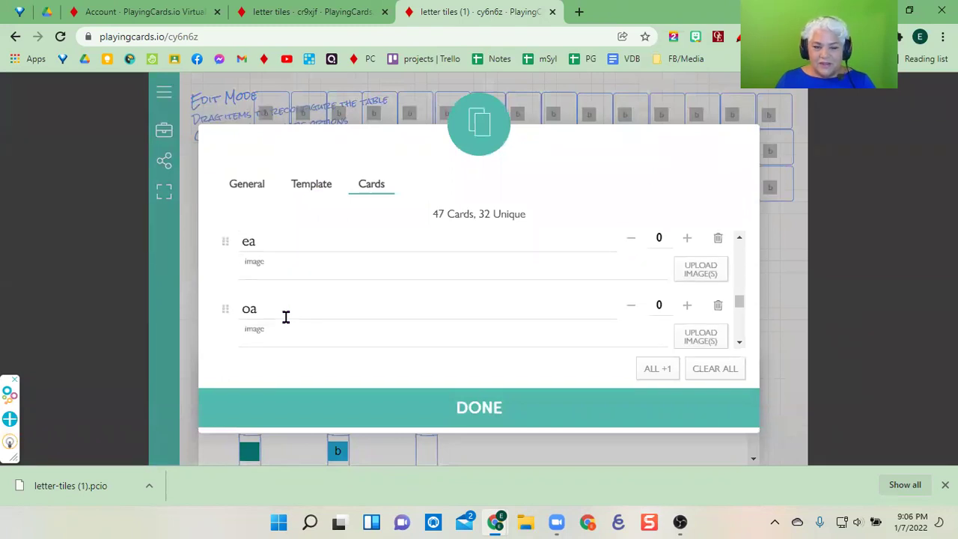
pyautogui.scroll(-6, 286, 316)
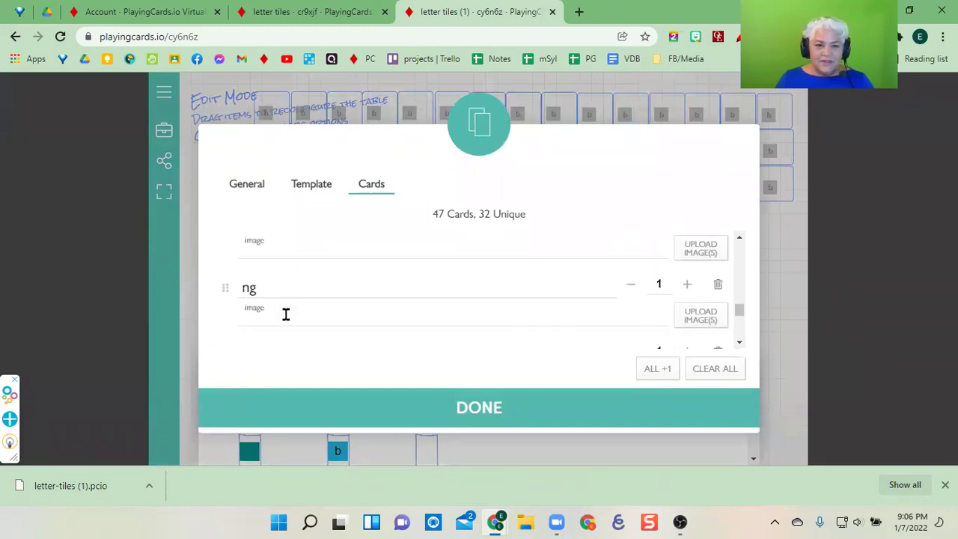
pyautogui.scroll(-3, 285, 315)
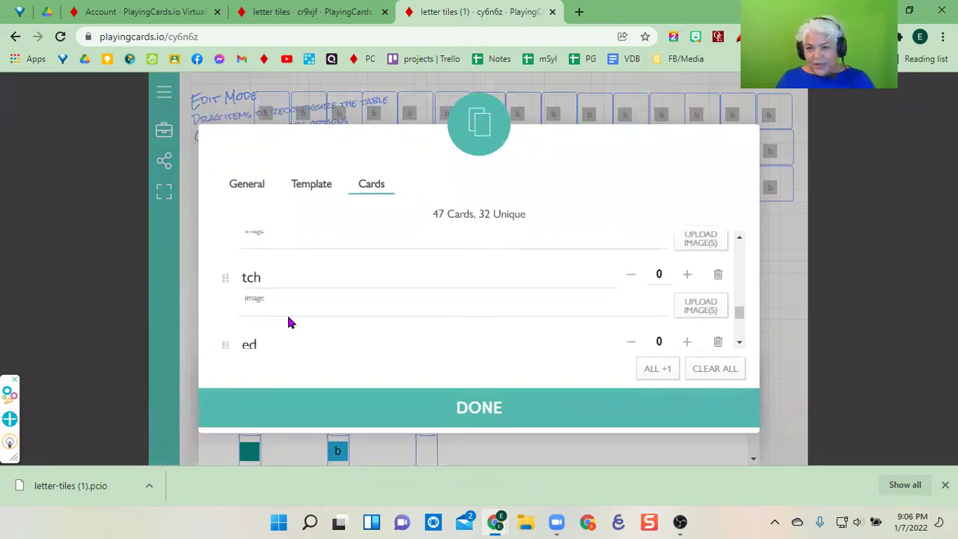
pyautogui.scroll(-2, 288, 322)
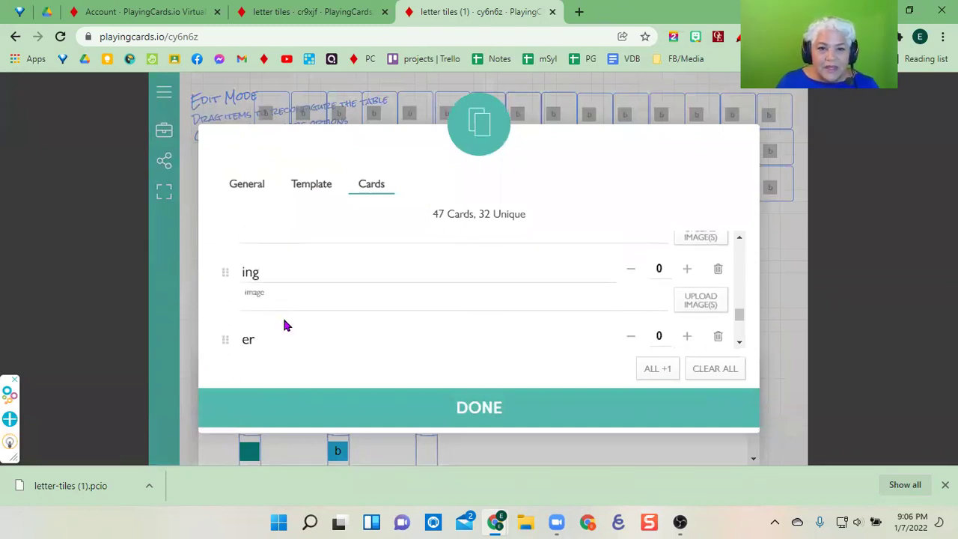
pyautogui.scroll(-2, 285, 323)
pyautogui.scroll(3, 285, 322)
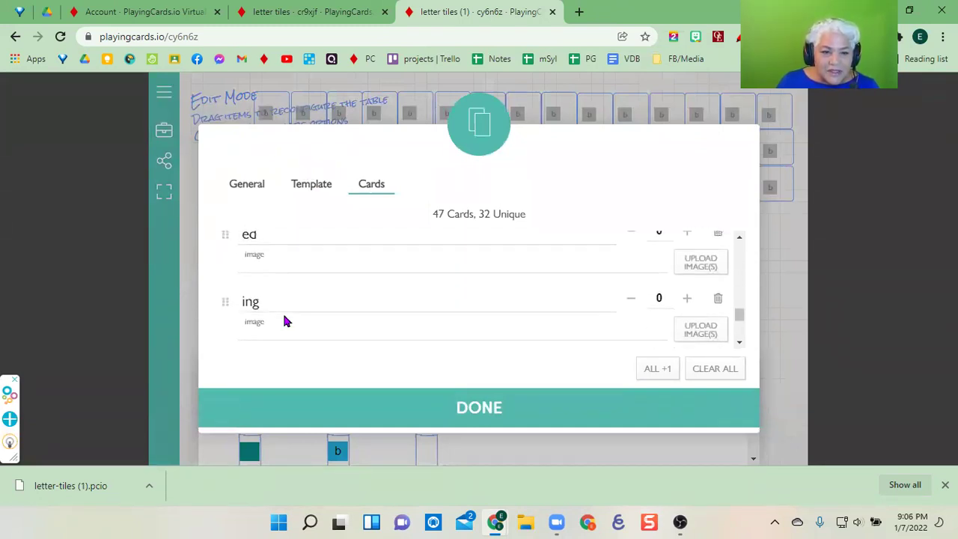
pyautogui.scroll(-1, 284, 322)
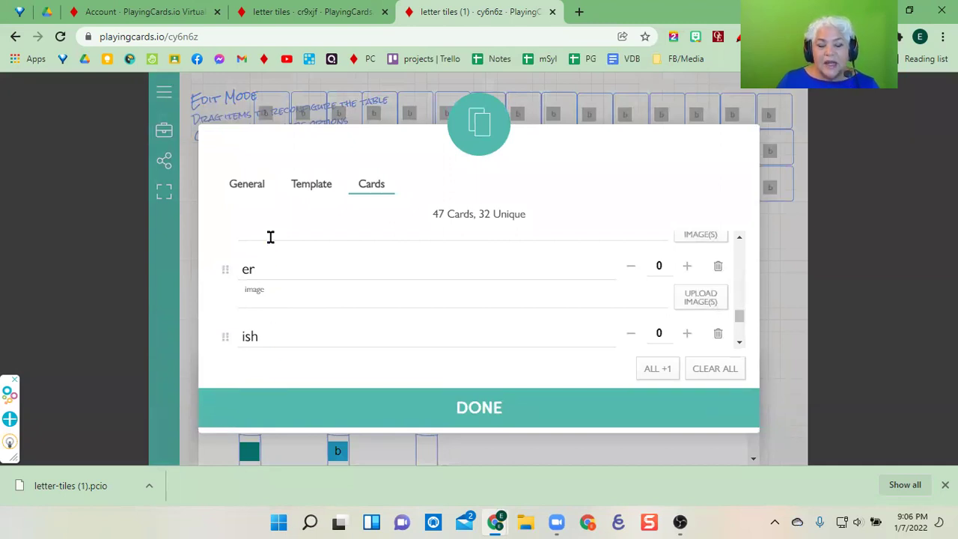
pyautogui.scroll(5, 298, 293)
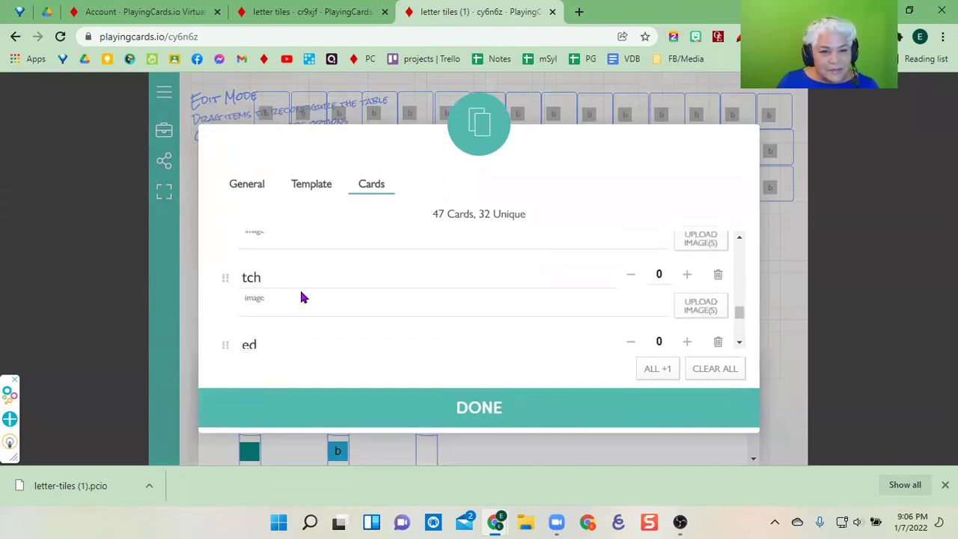
pyautogui.scroll(5, 299, 296)
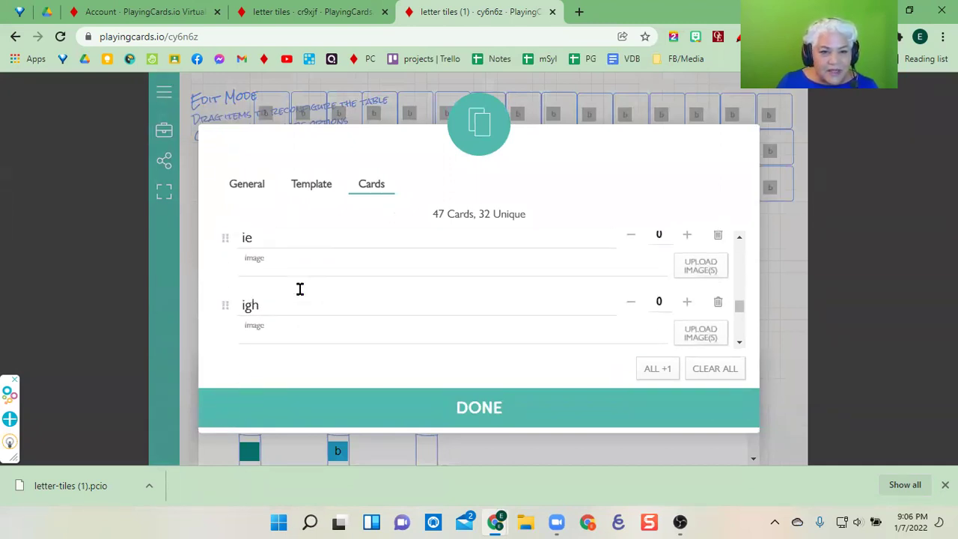
pyautogui.scroll(5, 300, 288)
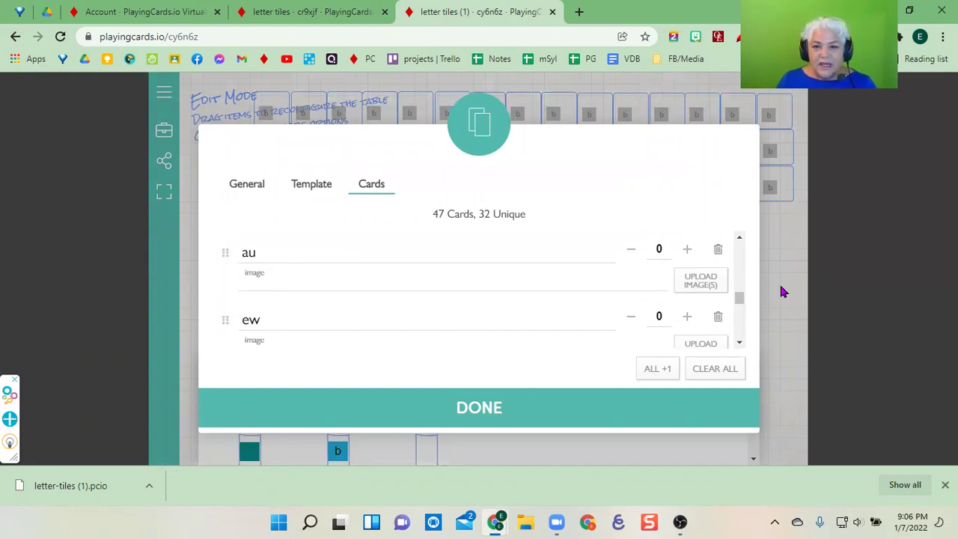
# - Add one au card for 48 total, verify by flipping the deck, then re-enter Edit Mode
pyautogui.click(686, 253)
pyautogui.click(483, 419)
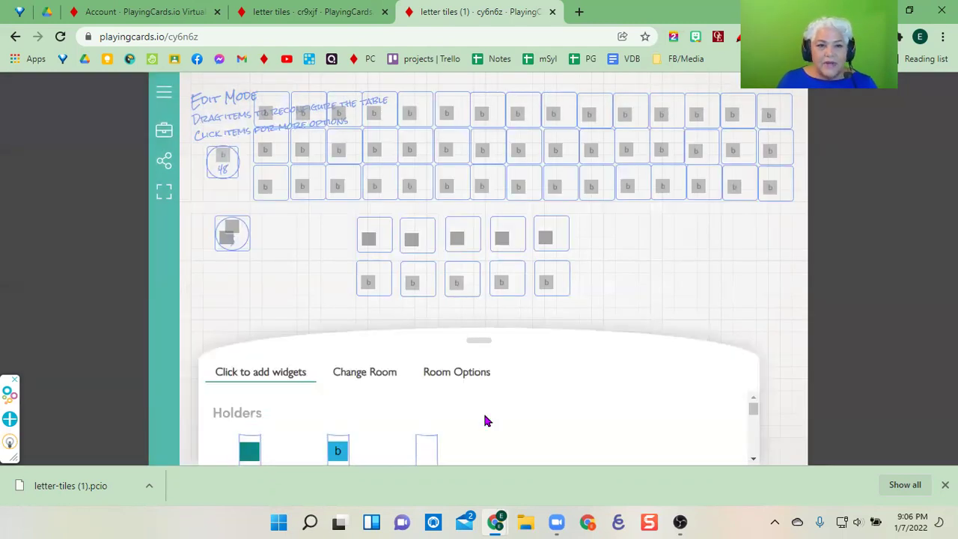
pyautogui.click(164, 131)
pyautogui.click(225, 173)
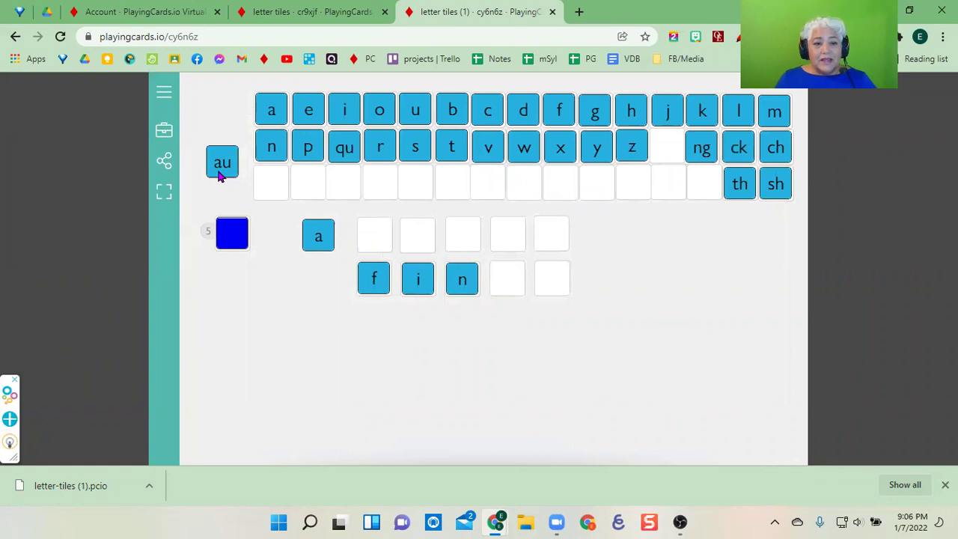
pyautogui.click(167, 131)
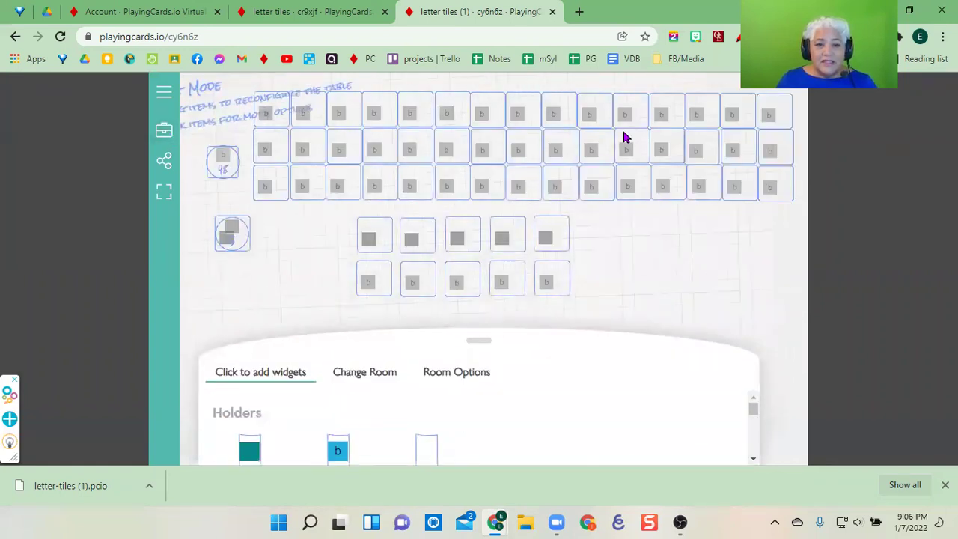
# - Reopen the deck's Add / Remove list and lower the au count back to 0
pyautogui.click(222, 164)
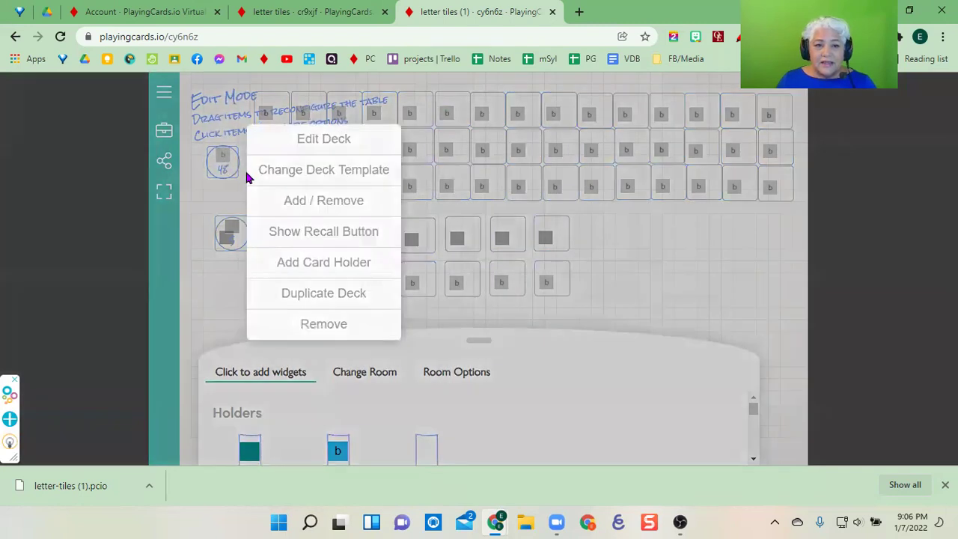
pyautogui.click(334, 204)
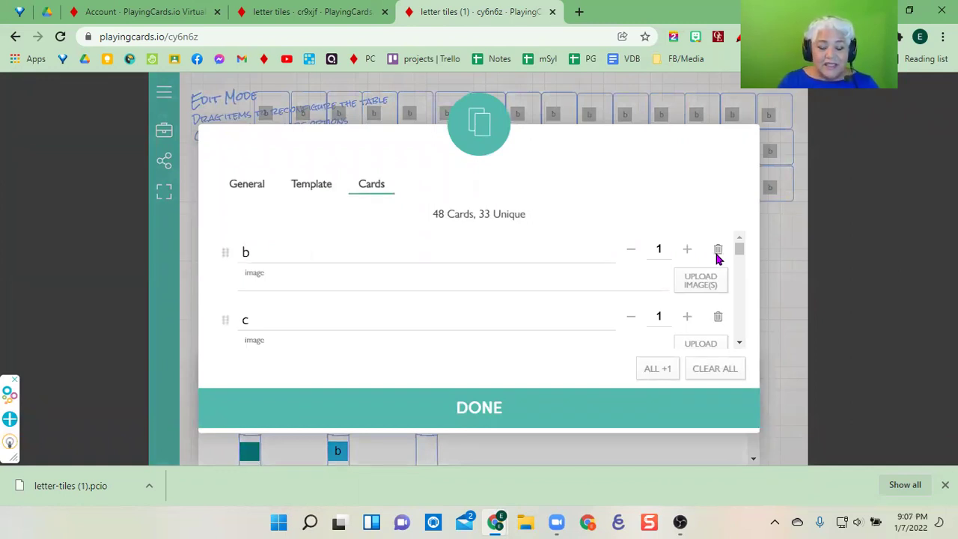
pyautogui.scroll(-15, 529, 263)
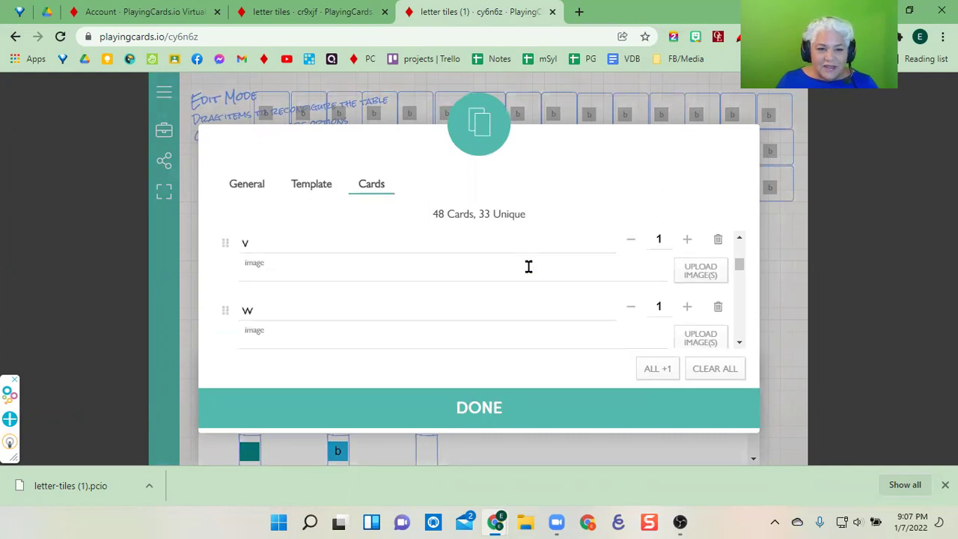
pyautogui.scroll(-15, 529, 267)
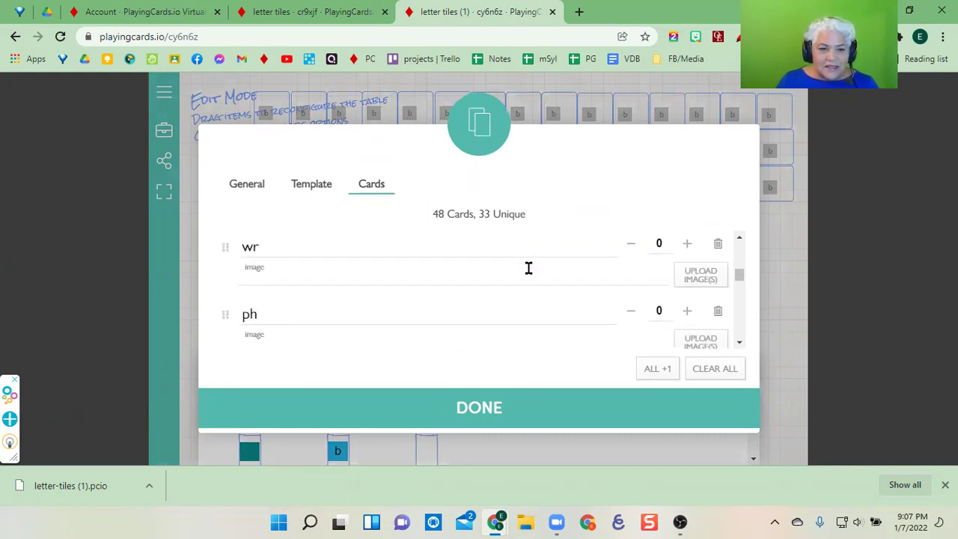
pyautogui.scroll(-15, 529, 268)
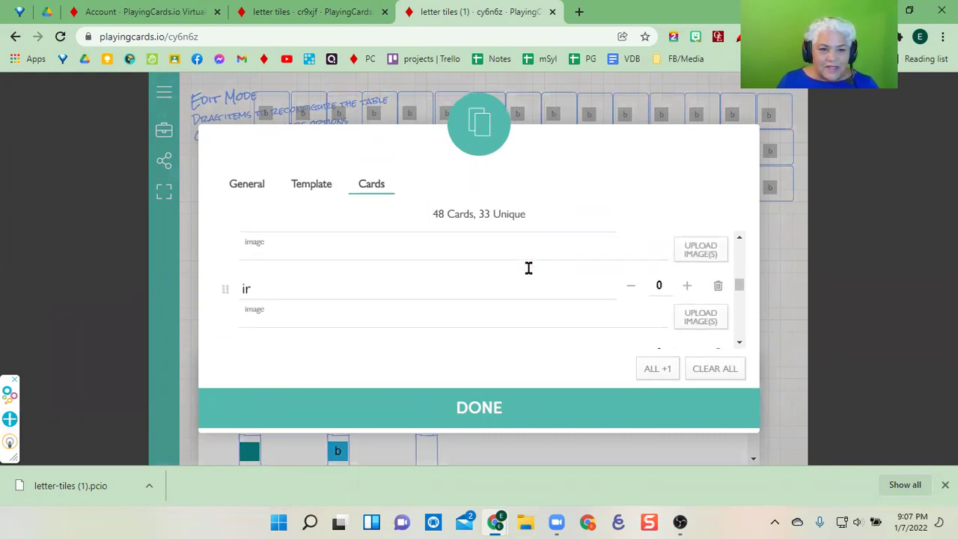
pyautogui.scroll(-15, 528, 268)
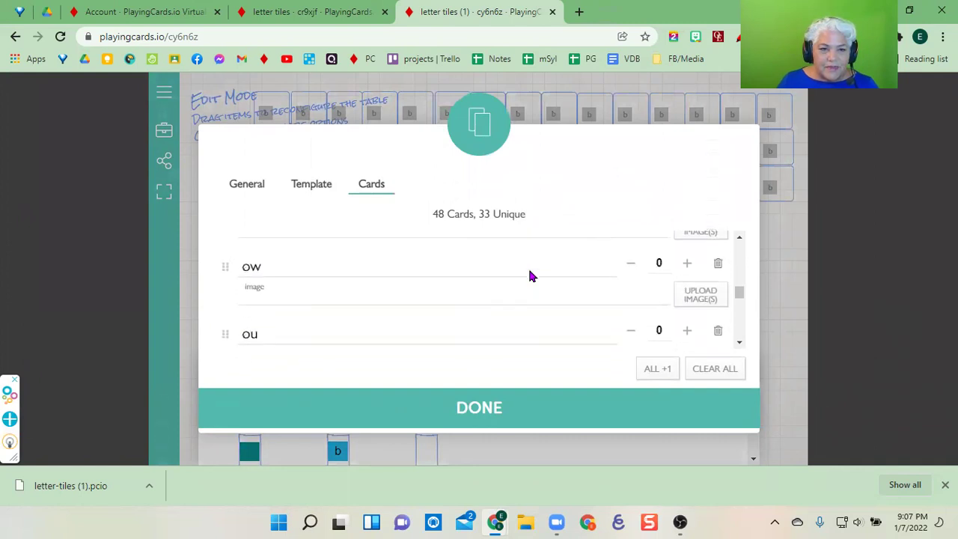
pyautogui.scroll(-10, 529, 276)
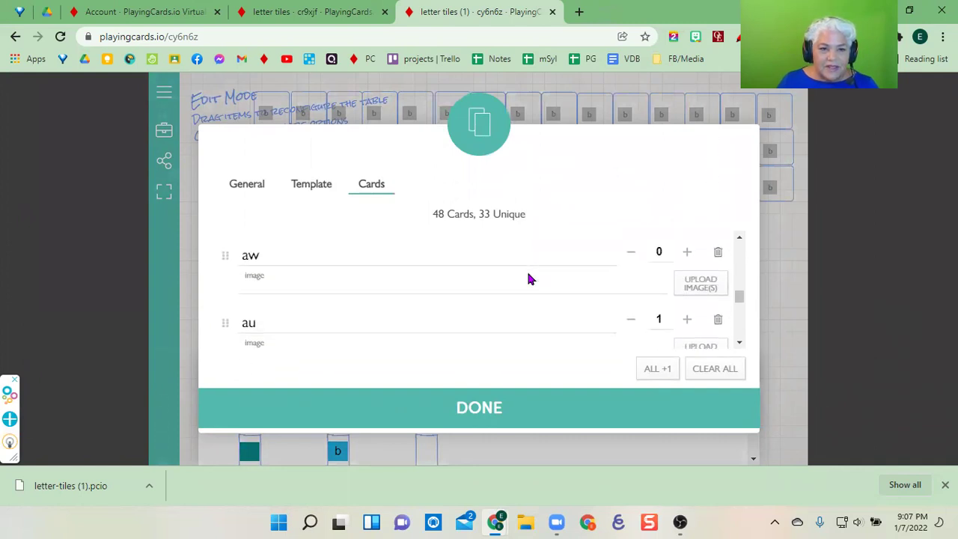
pyautogui.click(632, 321)
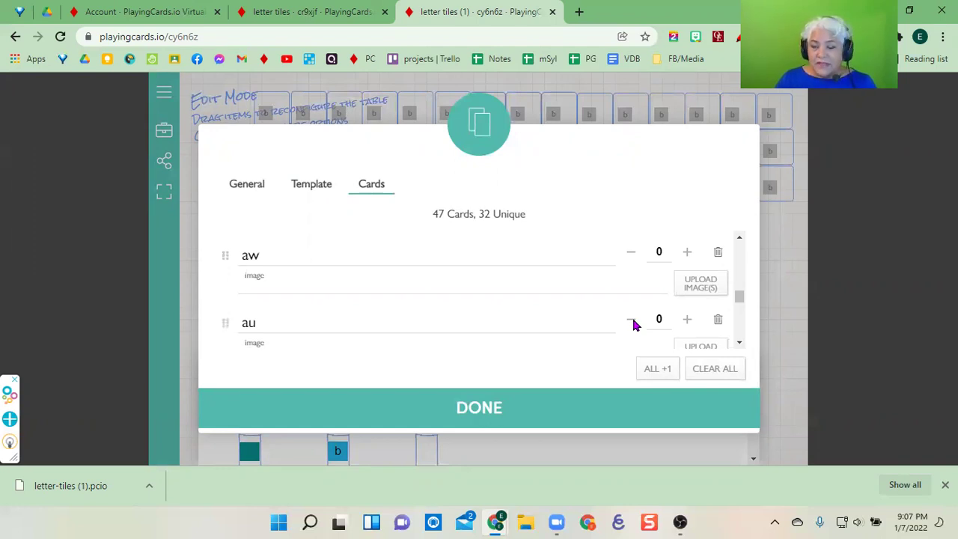
# - Save the edited card counts with DONE and exit Edit Mode to show the letter-tile board
pyautogui.click(483, 405)
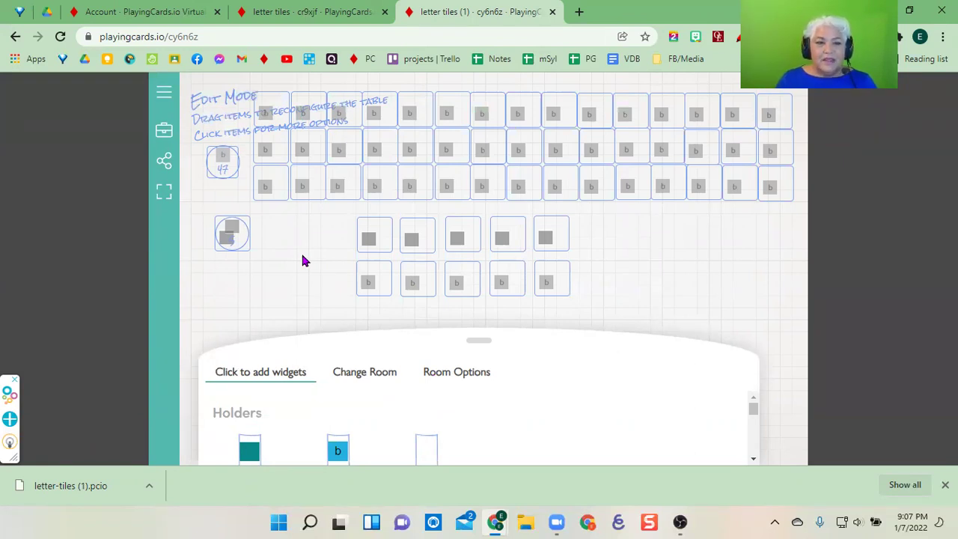
pyautogui.click(164, 130)
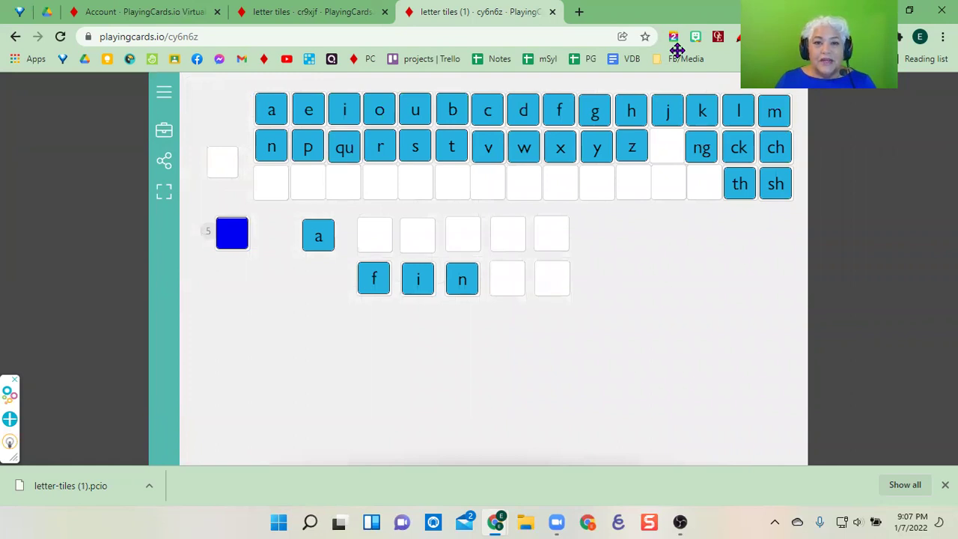
pyautogui.moveTo(677, 50); pyautogui.dragTo(452, 49)
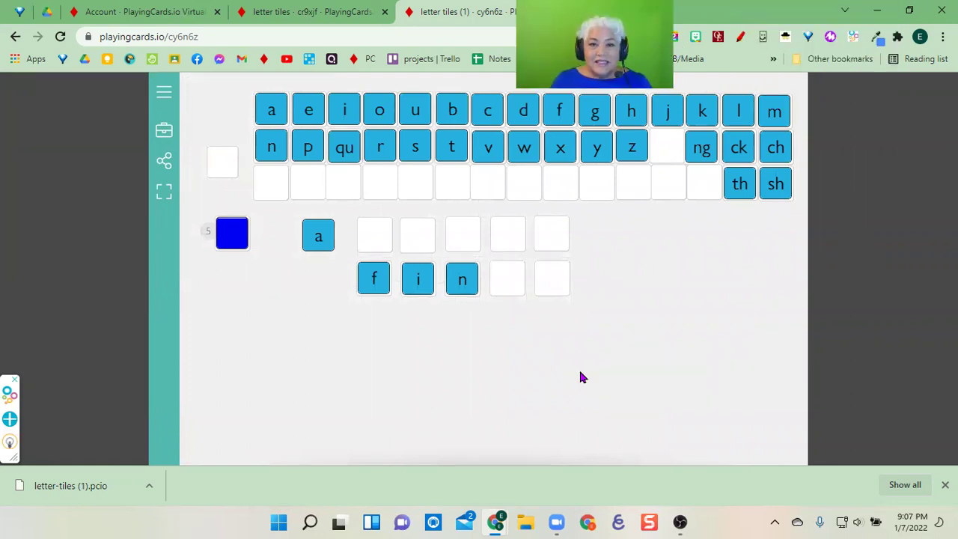